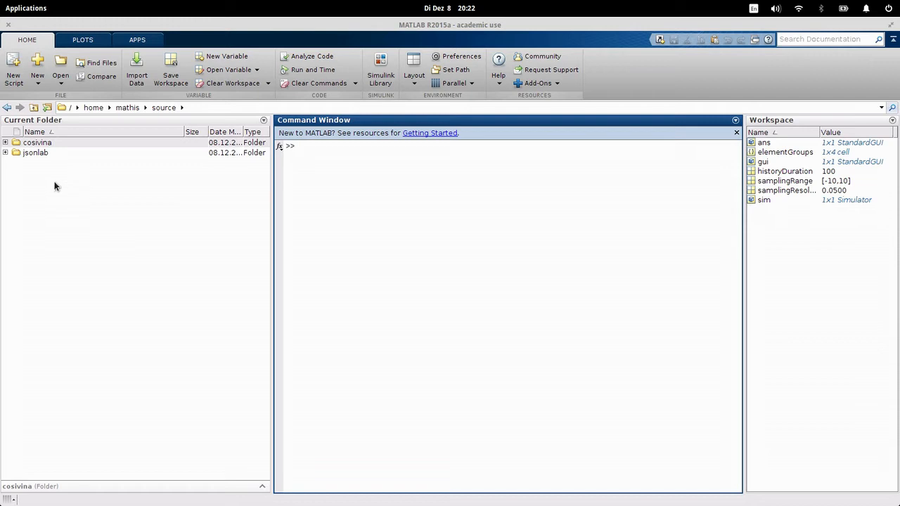
Step: Open the script launcherTwoNeuronSimulator.m from the cosivina/examples folder in the editor
click(5, 143)
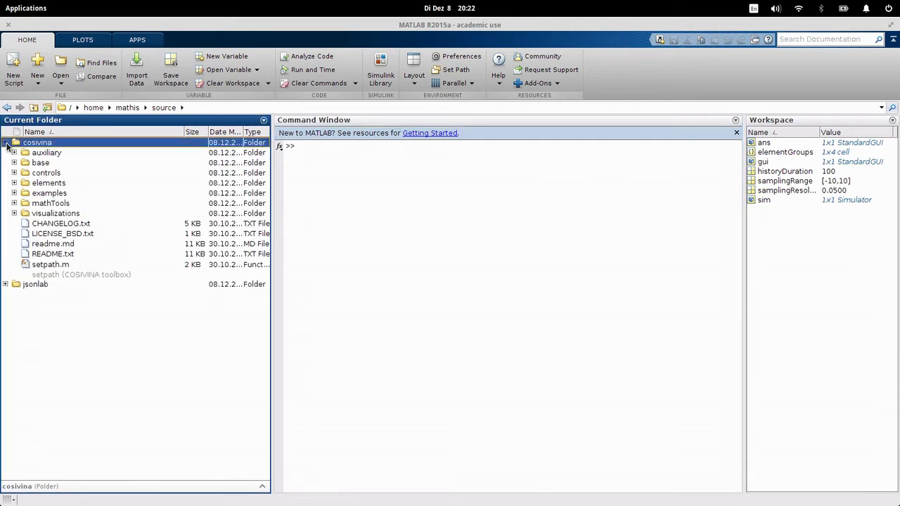
click(14, 193)
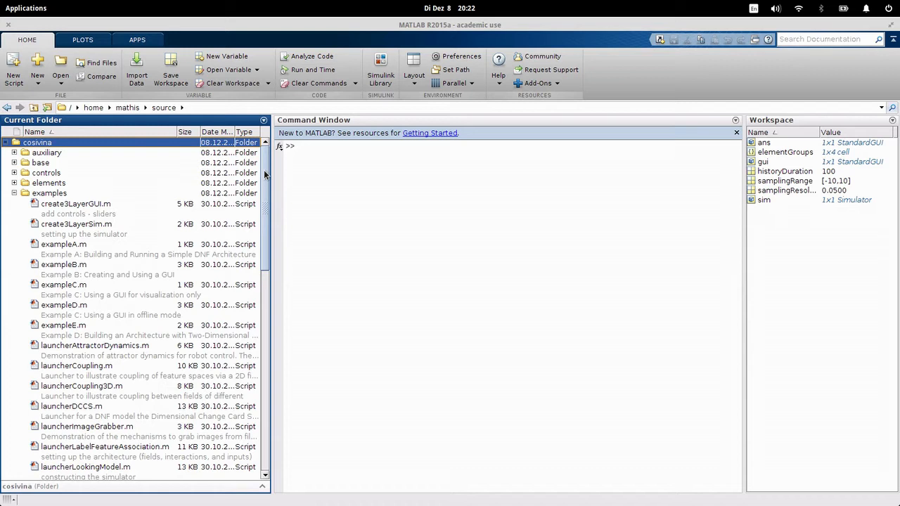
drag(265, 174, 260, 298)
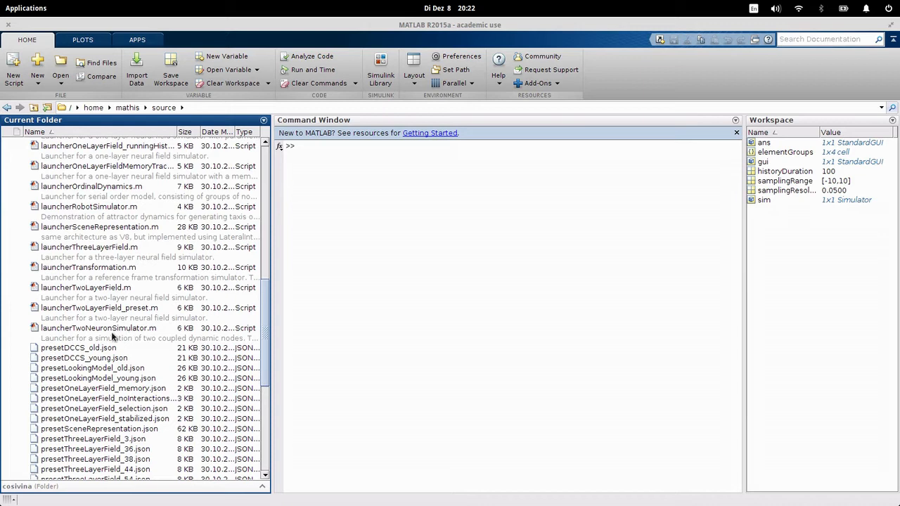
click(87, 337)
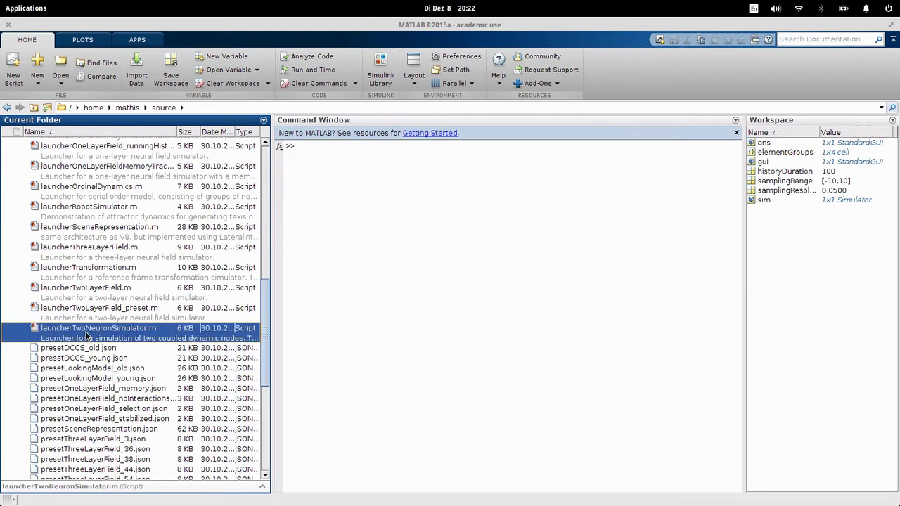
double_click(87, 337)
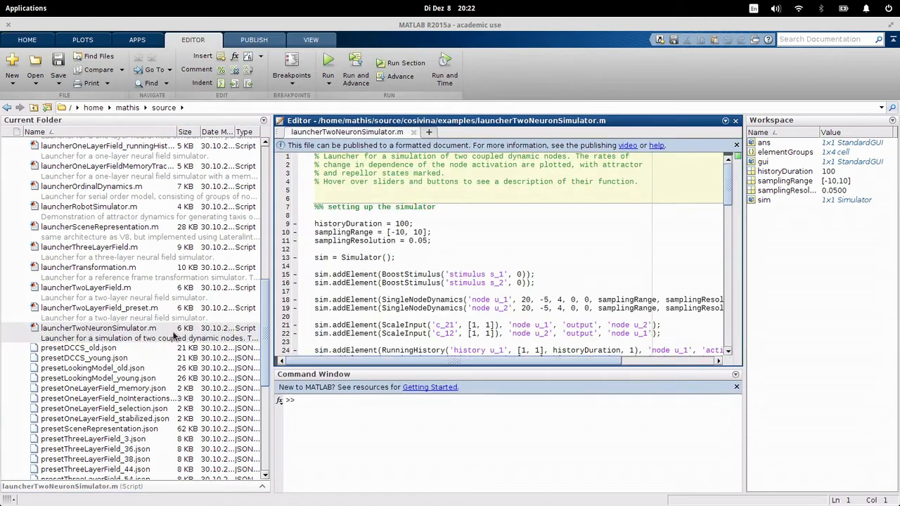
Step: Run the launcherTwoNeuronSimulator.m script and move the Simulation window to the middle of the screen
click(328, 62)
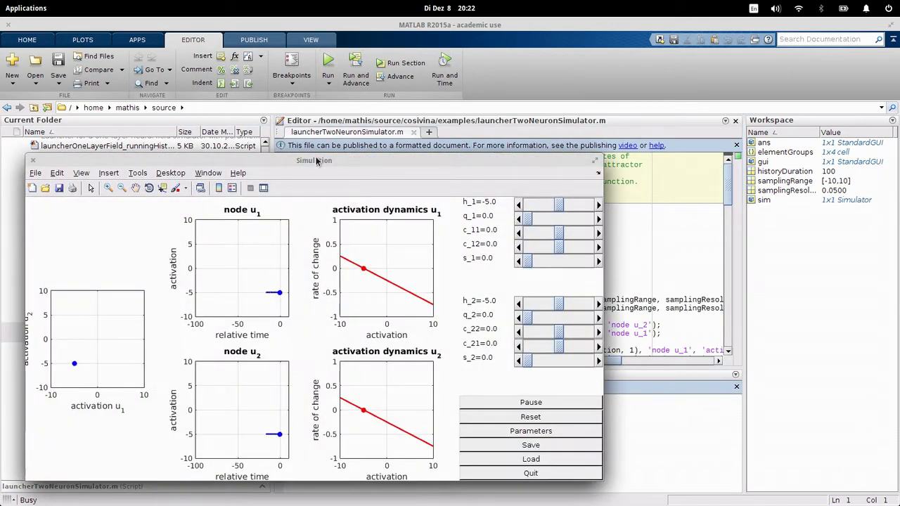
drag(317, 169, 429, 104)
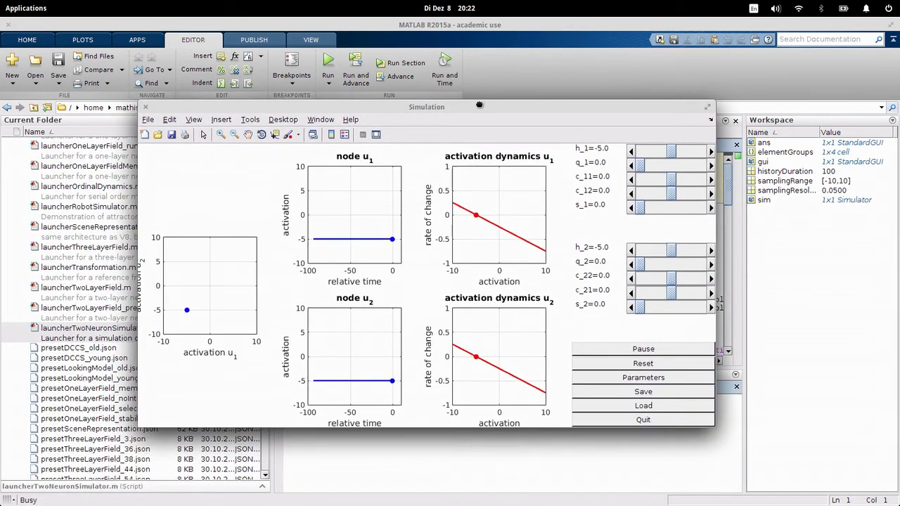
drag(479, 102, 496, 103)
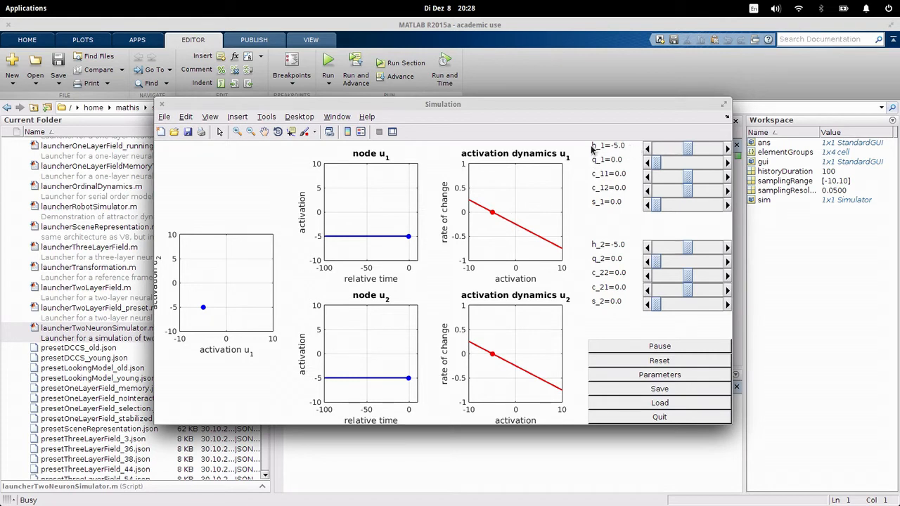
Step: Lower the h_1 parameter of node u_1 to -7.5 in the simulation
mouse_move(593, 148)
click(647, 150)
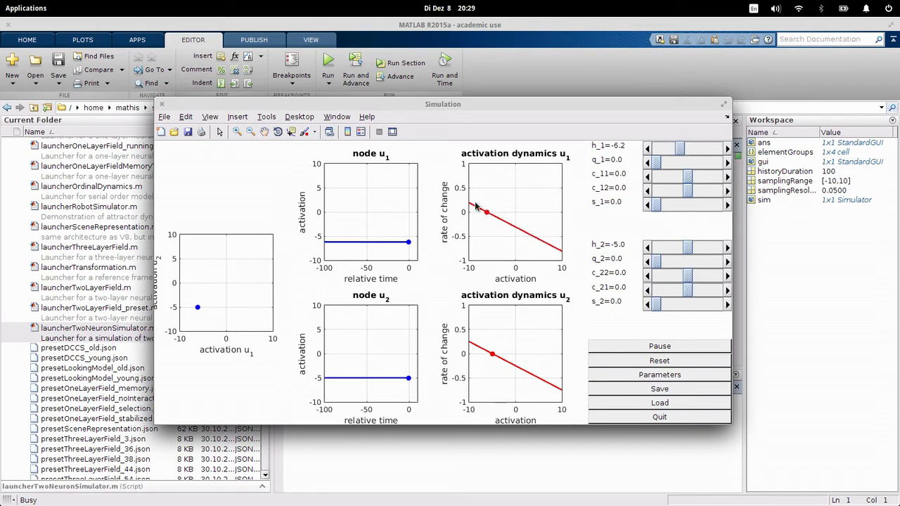
click(648, 149)
click(647, 149)
click(647, 149)
click(647, 149)
click(646, 150)
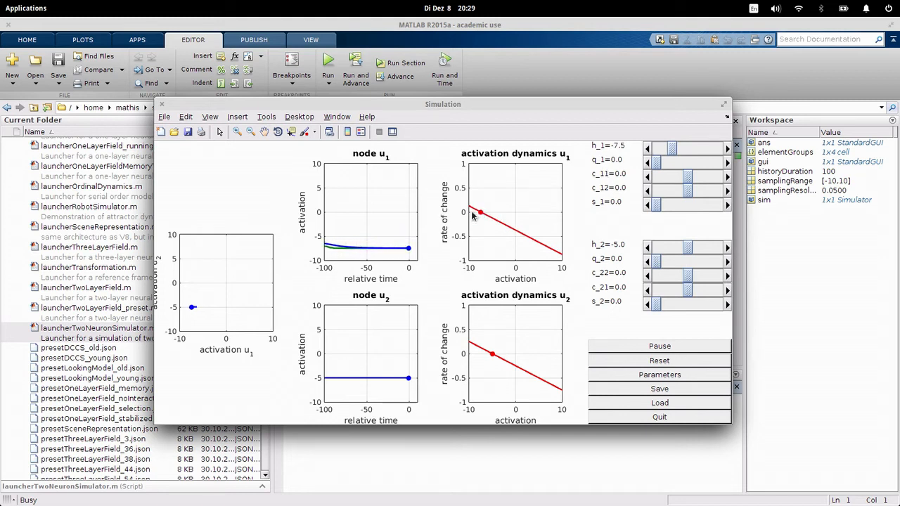
Step: Raise the h_1 parameter of node u_1 back to -5.0
click(728, 149)
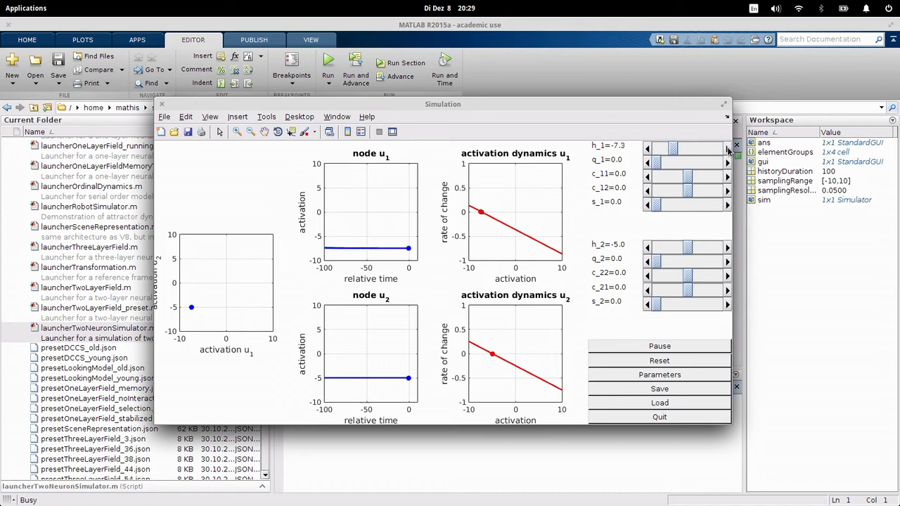
click(728, 150)
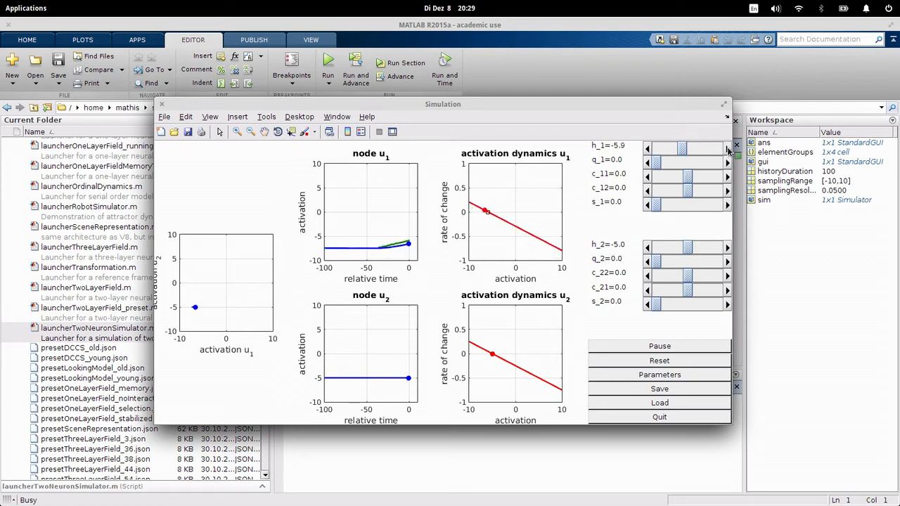
click(728, 150)
click(728, 151)
click(728, 151)
click(727, 150)
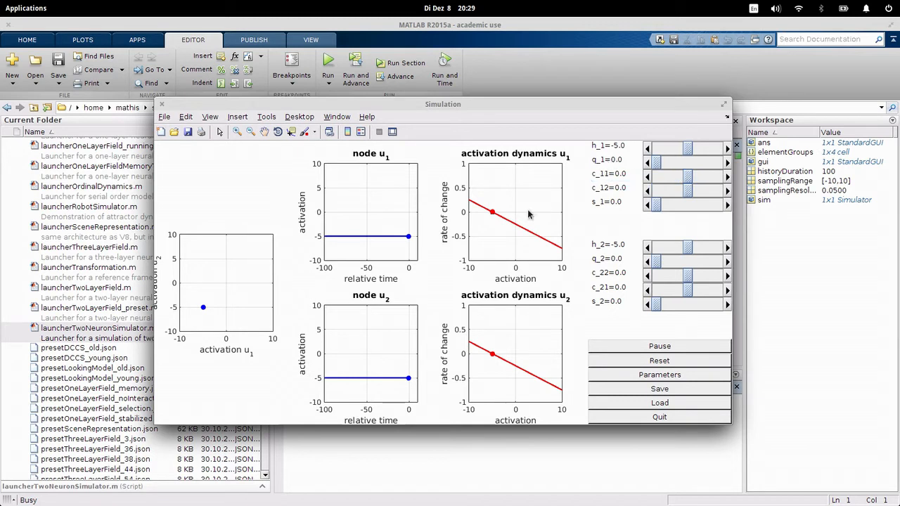
Step: Increase the q_1 parameter of node u_1 gradually to 0.3
click(728, 164)
click(728, 163)
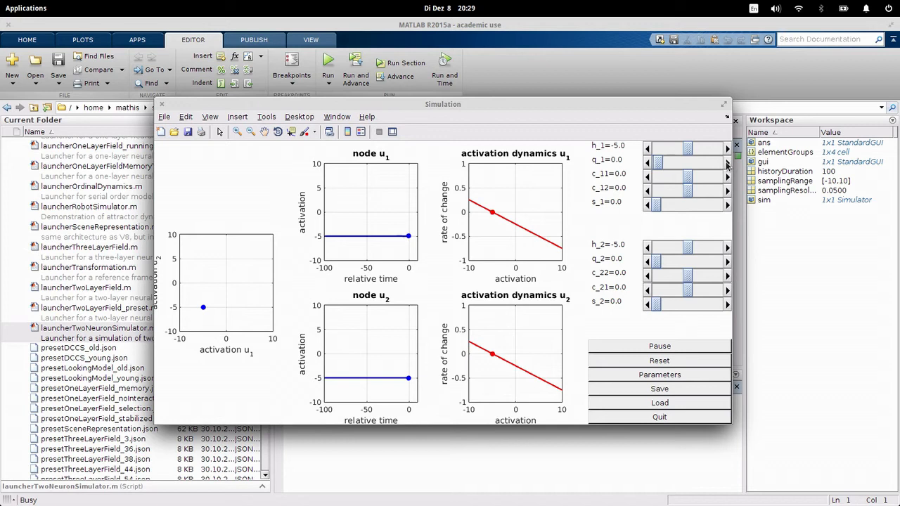
click(728, 163)
click(728, 163)
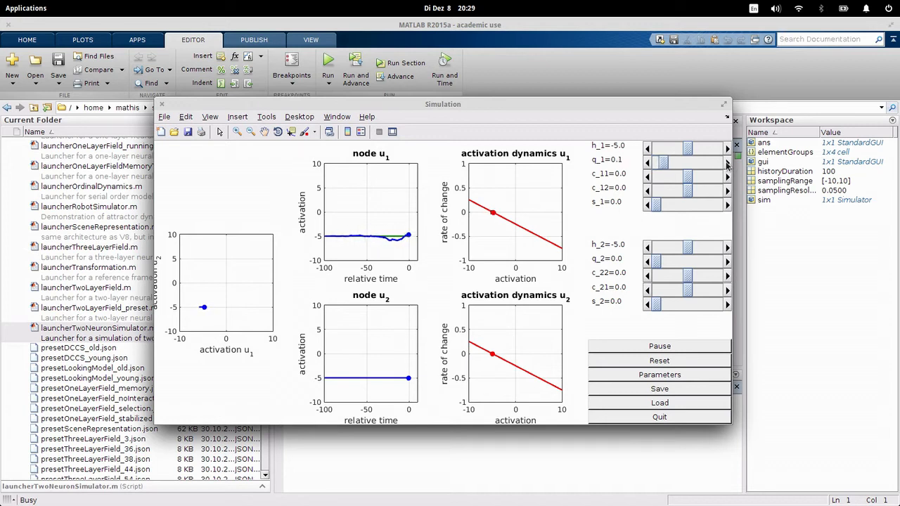
click(728, 163)
click(728, 163)
click(727, 163)
click(728, 163)
click(728, 164)
click(728, 164)
click(728, 164)
click(728, 163)
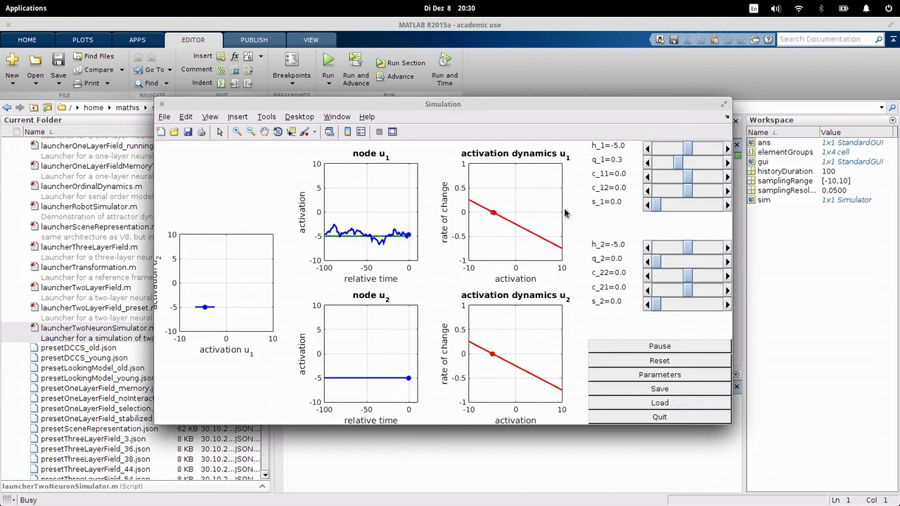
Step: Reduce q_1 to 0.1 and return the stimulus strength s_1 for node u_1 to 0.0
drag(677, 165, 662, 163)
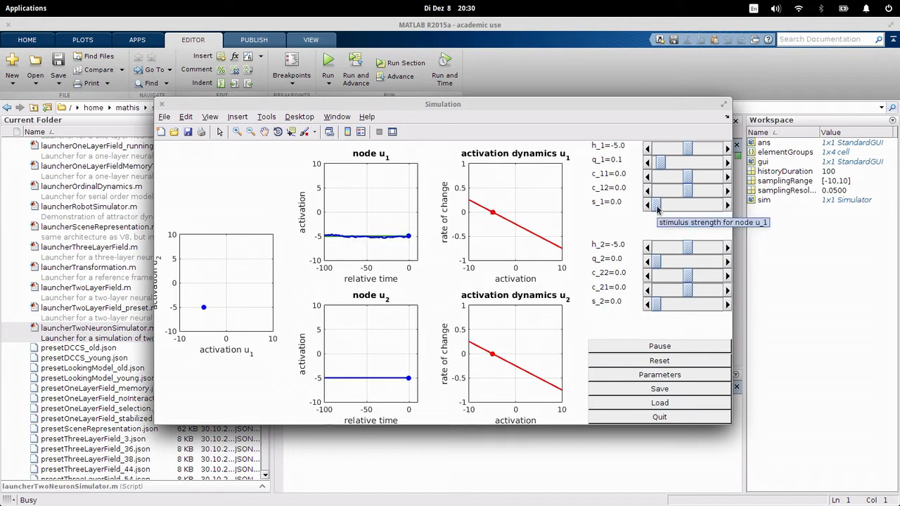
mouse_move(657, 210)
mouse_down()
mouse_move(681, 210)
mouse_move(653, 207)
mouse_up()
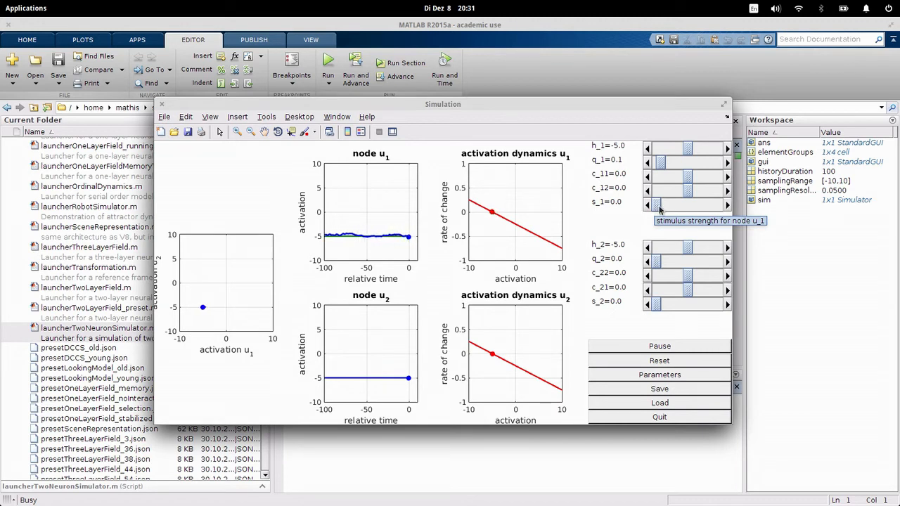
drag(658, 208, 636, 206)
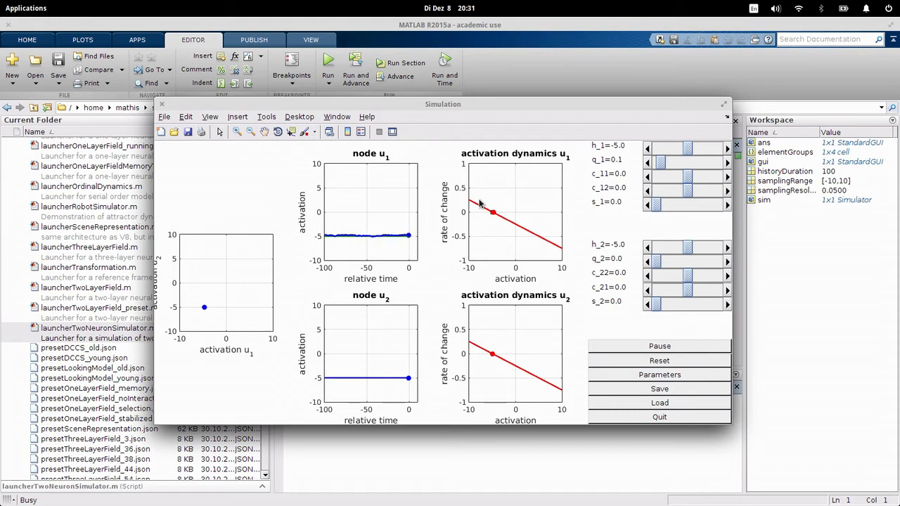
Step: Increase the c_11 parameter of node u_1 gradually to 4.0
click(728, 178)
click(729, 178)
click(729, 178)
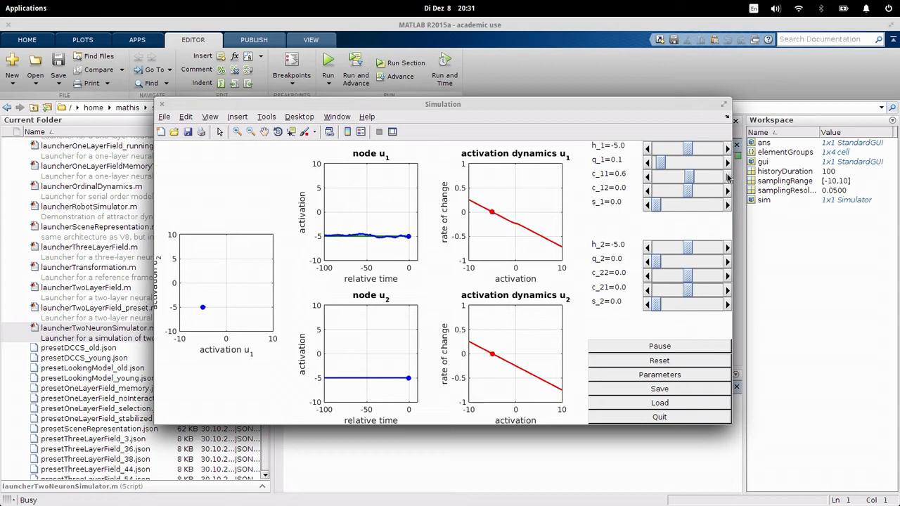
click(728, 178)
click(729, 178)
click(729, 178)
click(729, 178)
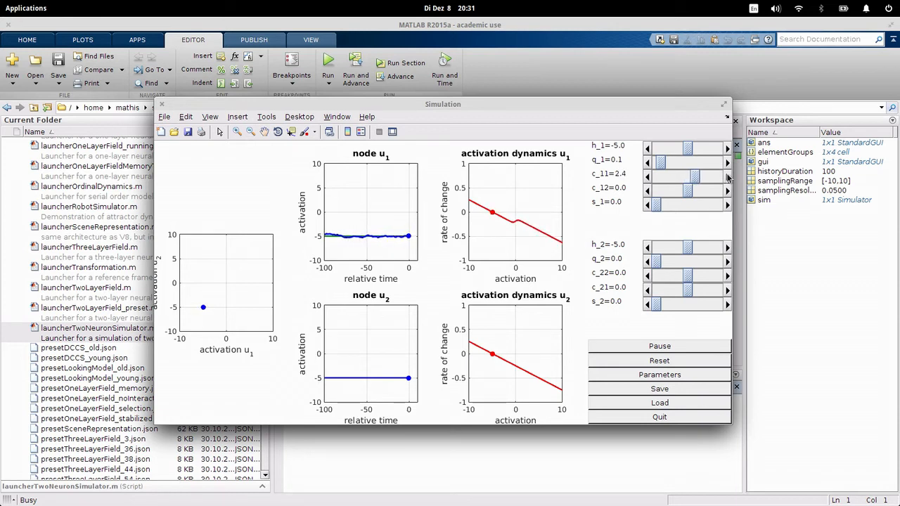
click(729, 178)
click(728, 178)
click(728, 178)
click(729, 178)
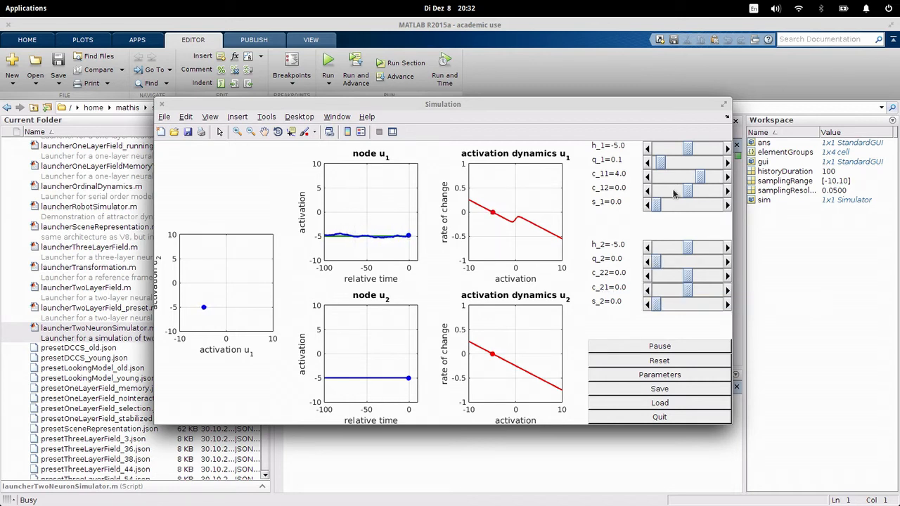
Step: Try the c_12 parameter at -0.6 and 0.2, and bring it back to zero
mouse_move(692, 194)
mouse_down()
mouse_move(701, 195)
mouse_move(672, 195)
mouse_move(686, 195)
mouse_up()
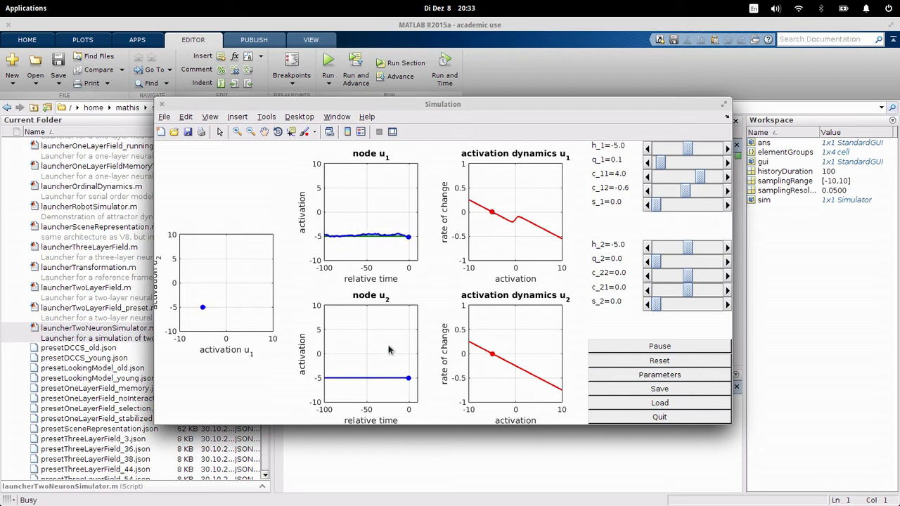
click(729, 191)
click(729, 192)
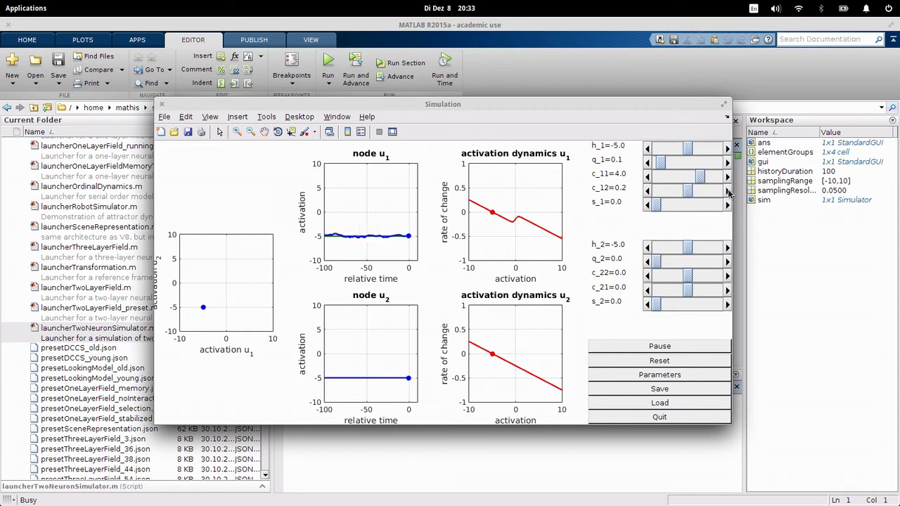
click(647, 191)
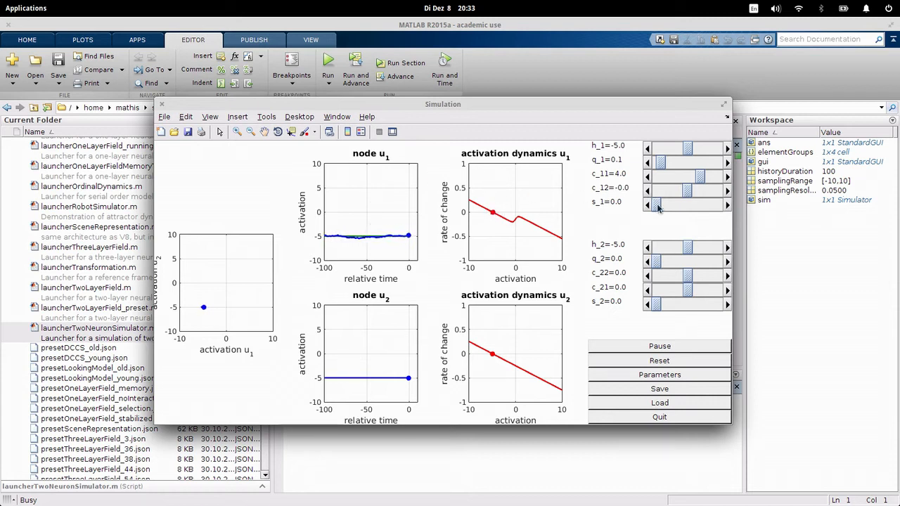
Step: Stimulate node u_1 with s_1 at 6.5, set c_21 to 6.9, and return s_1 to 0.0
drag(656, 205, 677, 205)
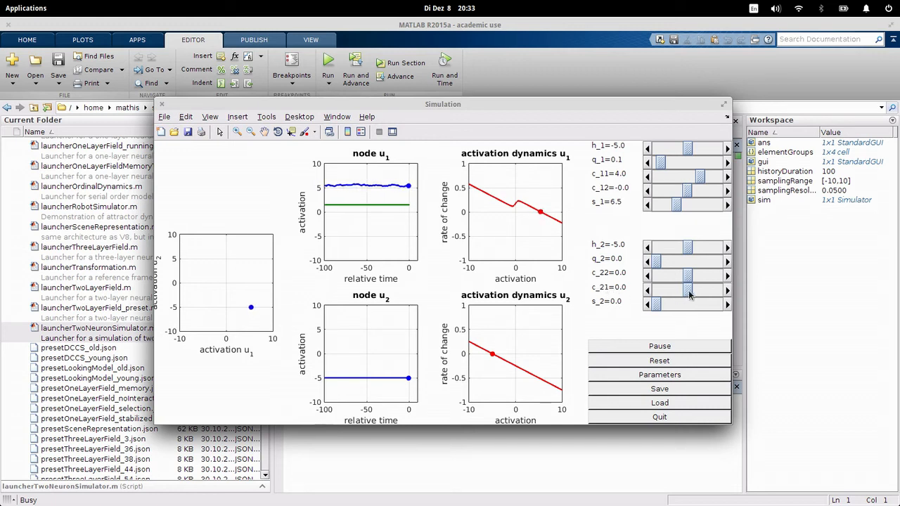
drag(688, 292, 709, 294)
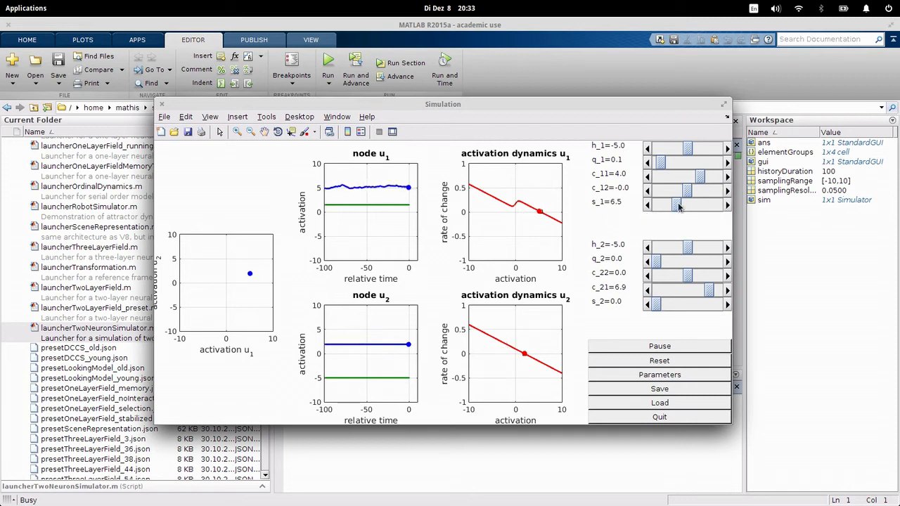
drag(672, 206, 653, 205)
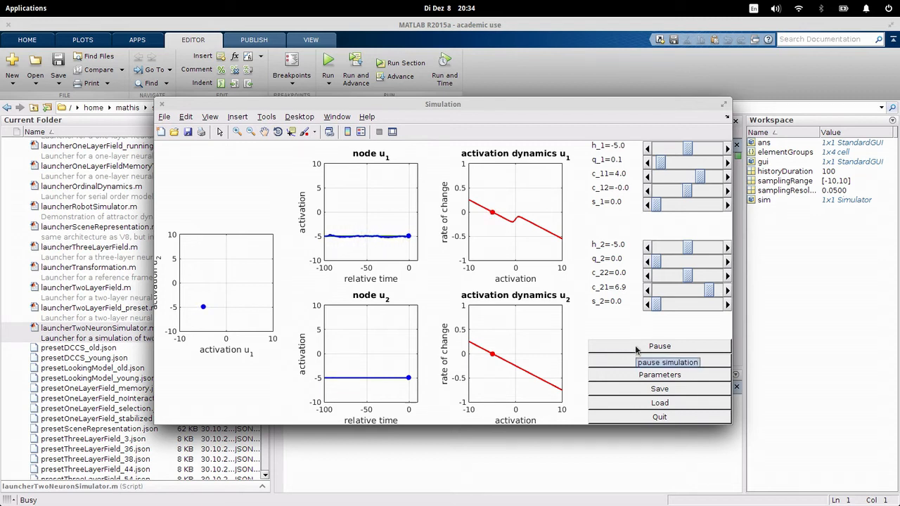
Step: Demonstrate the simulation's pause function and reset the simulation
click(636, 350)
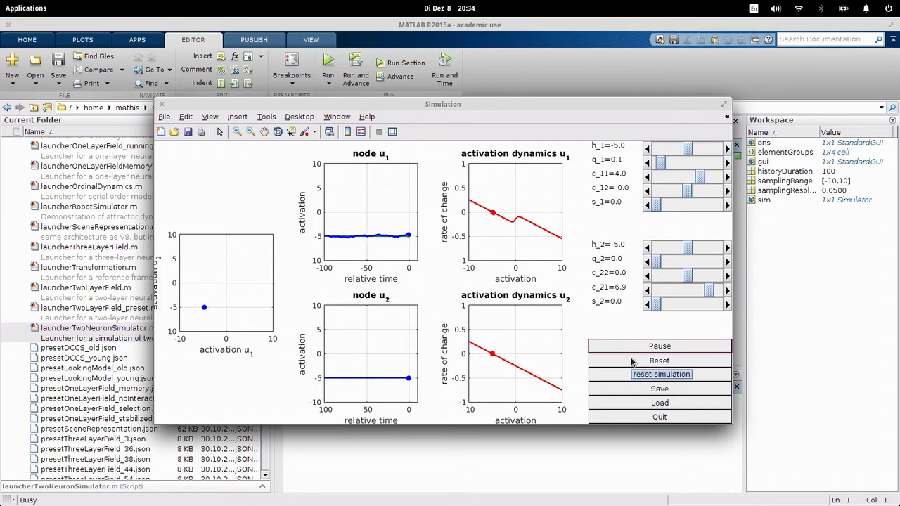
click(631, 361)
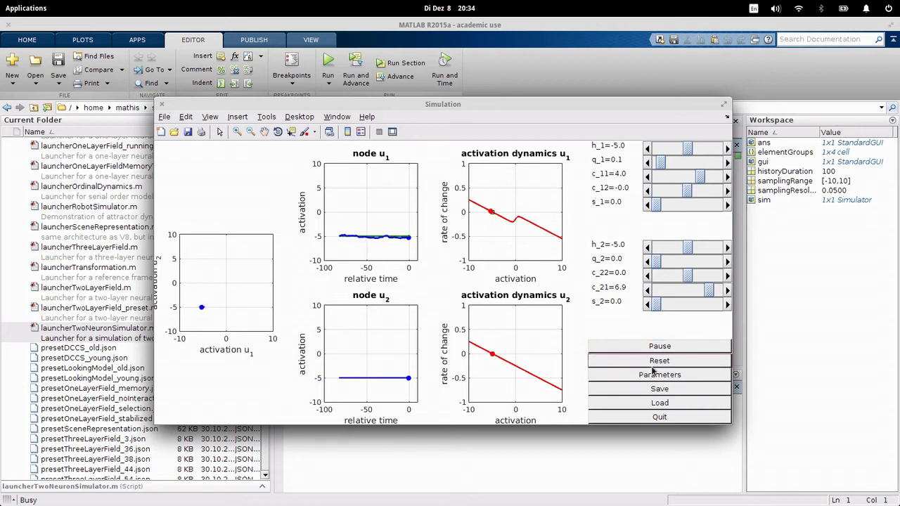
click(654, 361)
click(645, 349)
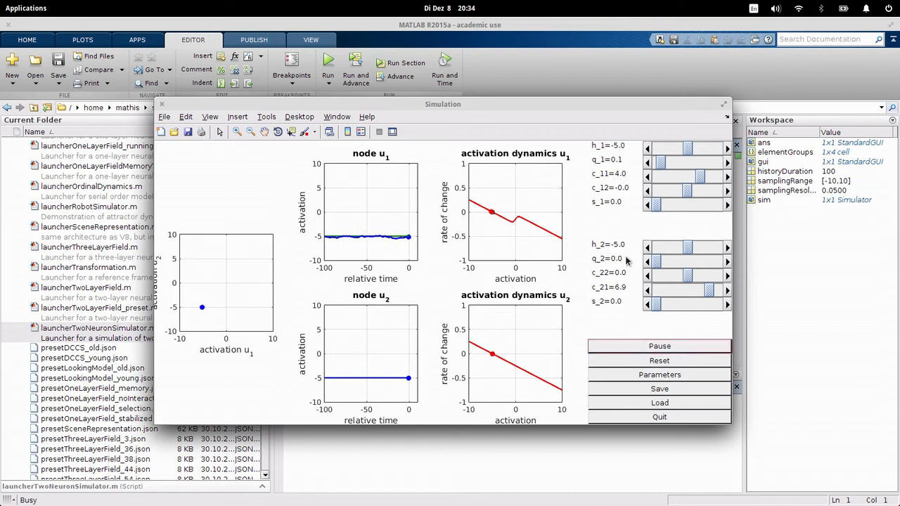
Step: Raise the stimulus strength s_1 to 9.0 and lower the c_21 parameter to -0.1
click(657, 206)
drag(670, 205, 685, 205)
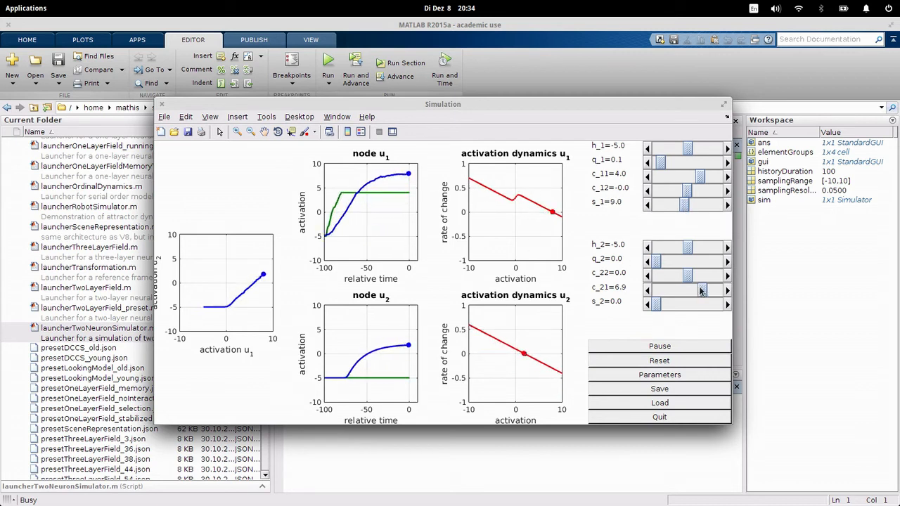
drag(698, 290, 677, 294)
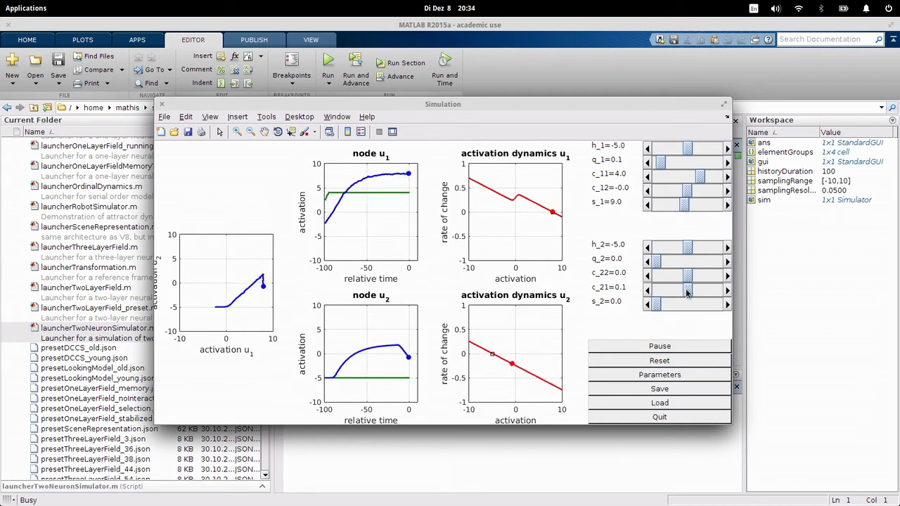
click(647, 289)
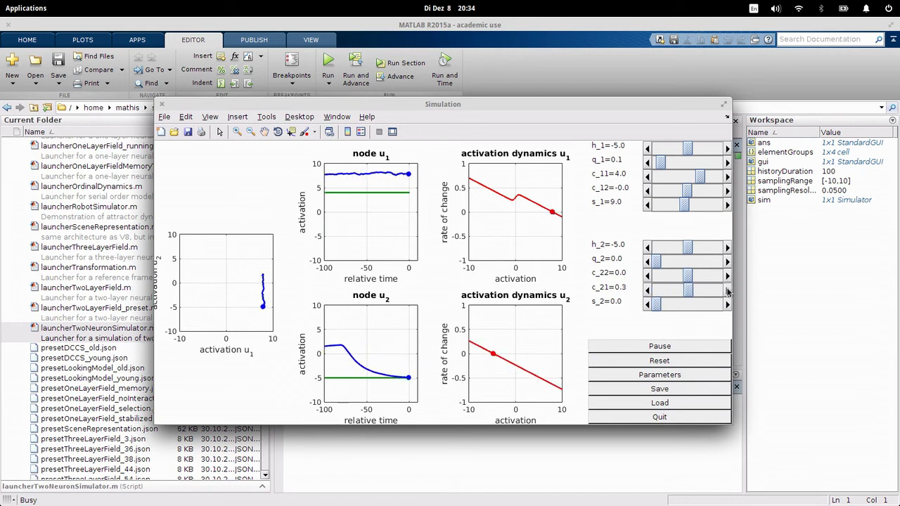
click(729, 291)
click(647, 289)
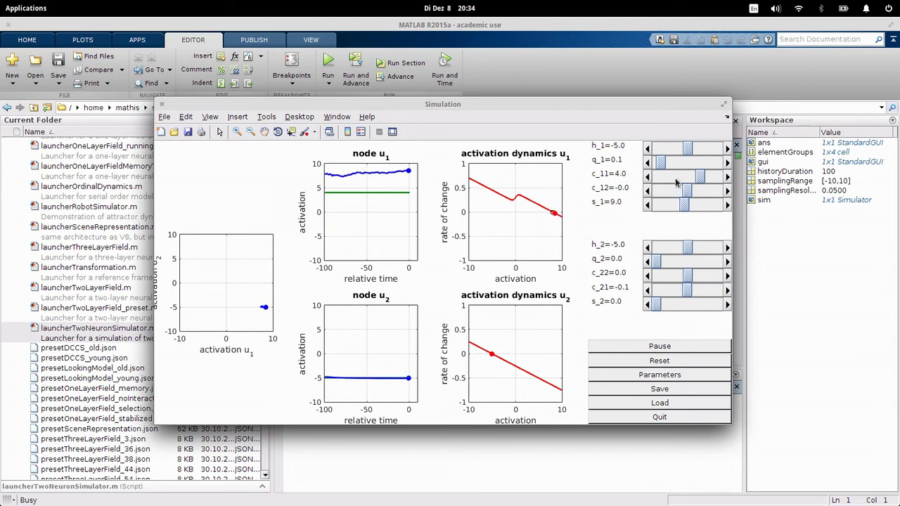
Step: Lower the self-excitation parameter c_11 of node u_1 to -0.1 and reset the simulation
mouse_move(677, 179)
mouse_down()
mouse_move(662, 179)
mouse_move(685, 179)
mouse_up()
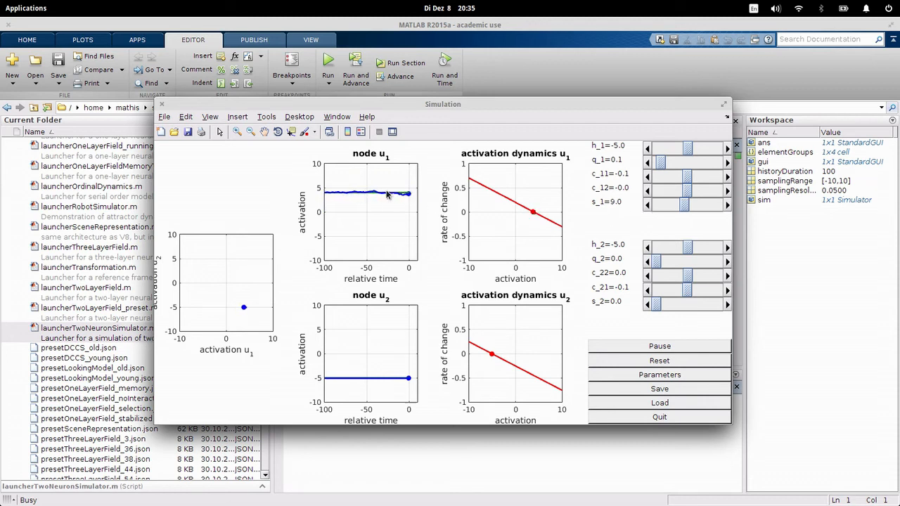
click(651, 362)
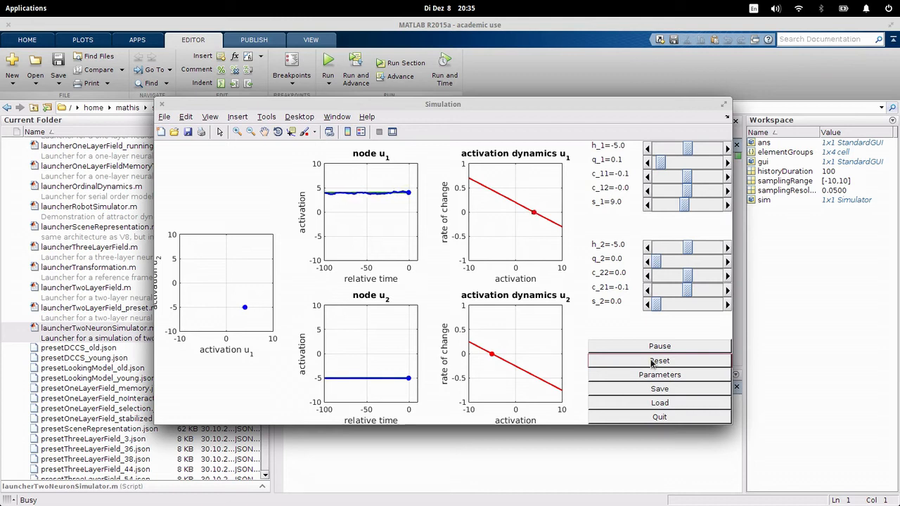
click(651, 363)
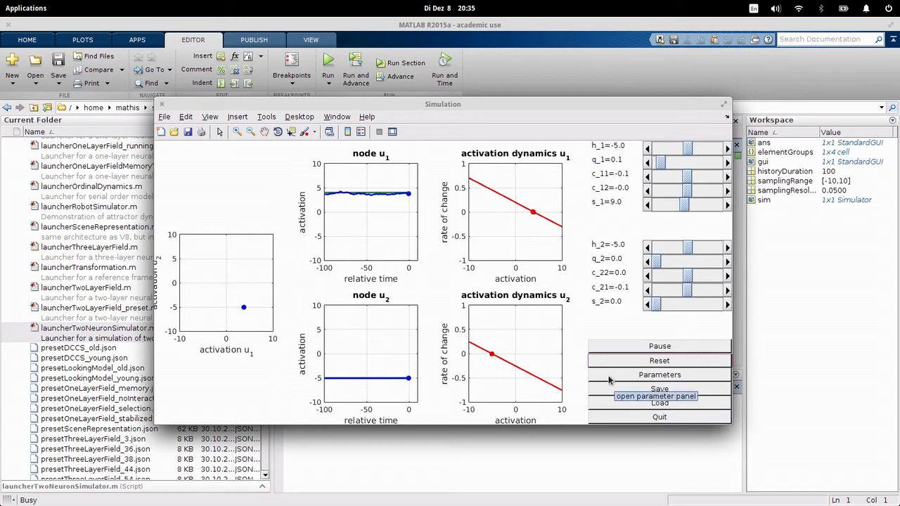
Step: Open the element parameters for node u_1, move them clear of the simulation, and apply a tau of 200
click(677, 378)
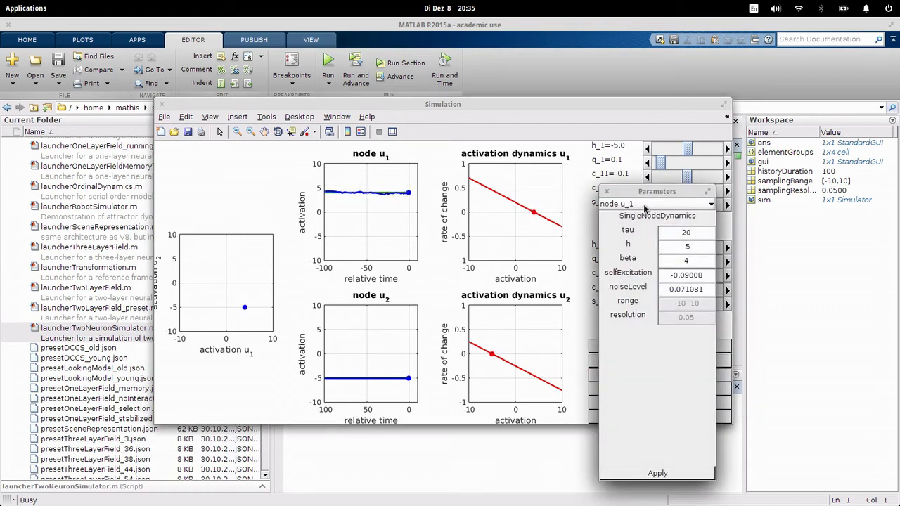
drag(648, 192, 785, 145)
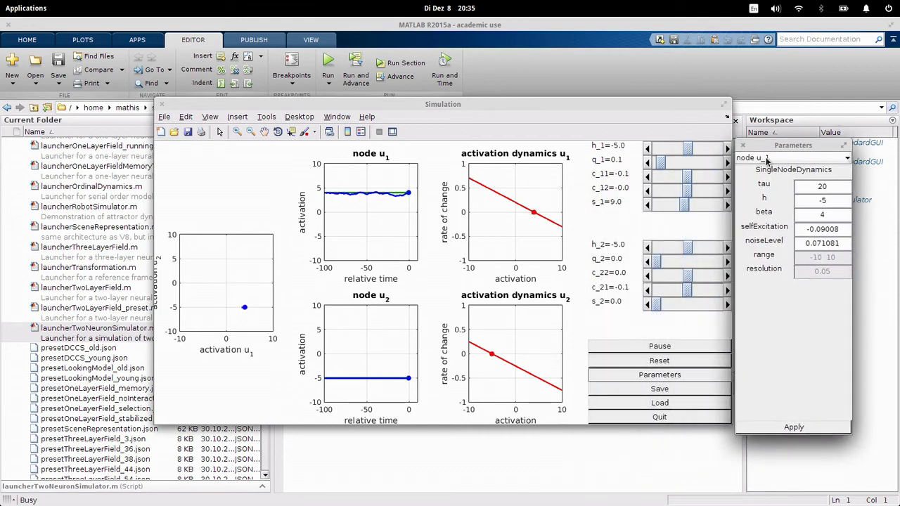
click(769, 160)
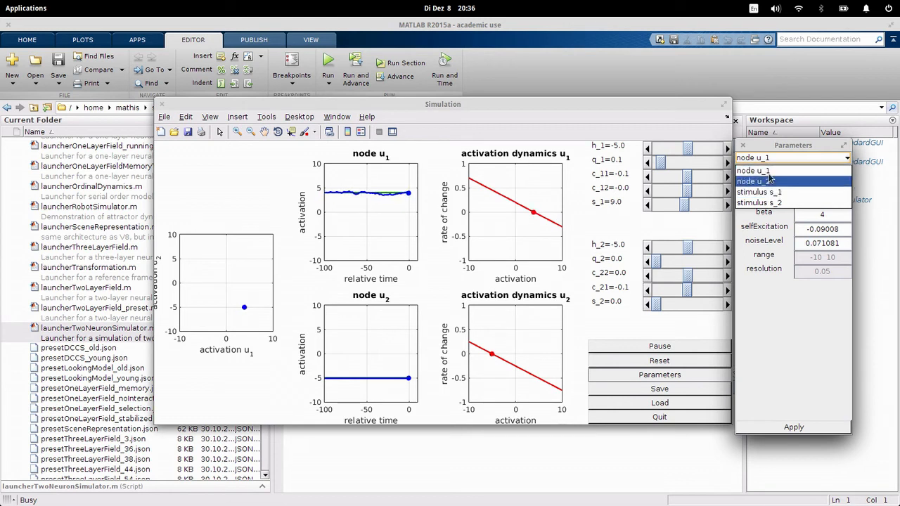
click(772, 171)
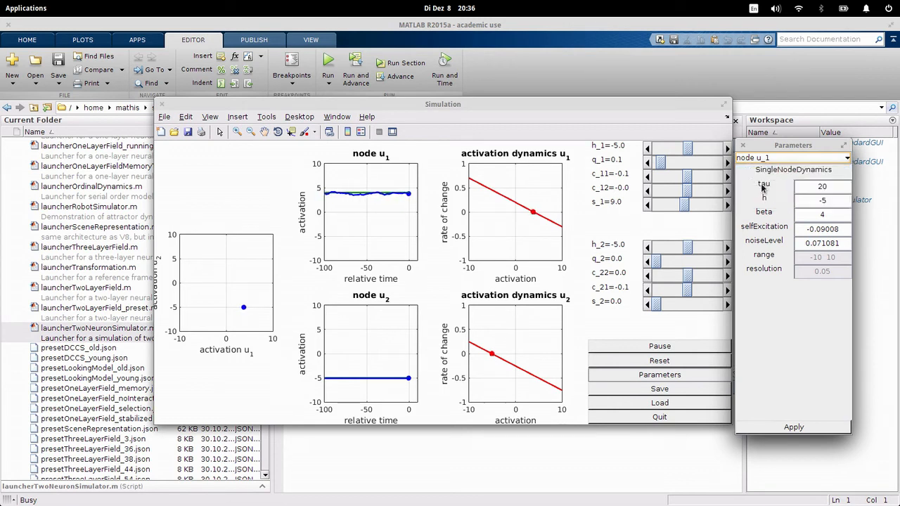
click(822, 185)
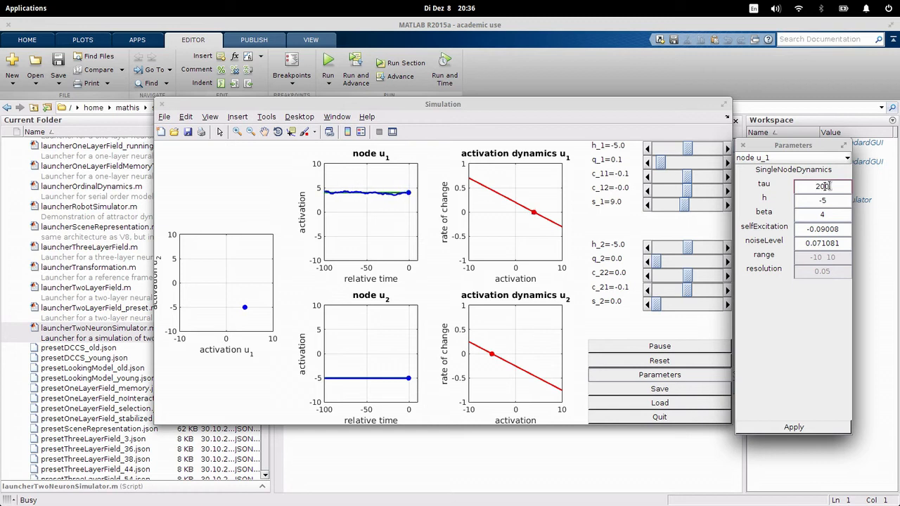
click(797, 429)
click(797, 428)
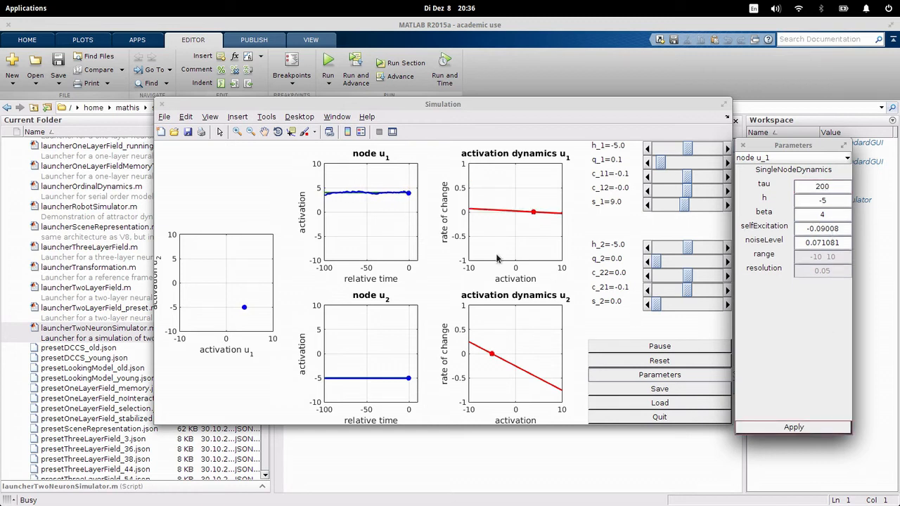
Step: Apply a tau of 20 to node u_1 and close its parameter settings
click(823, 186)
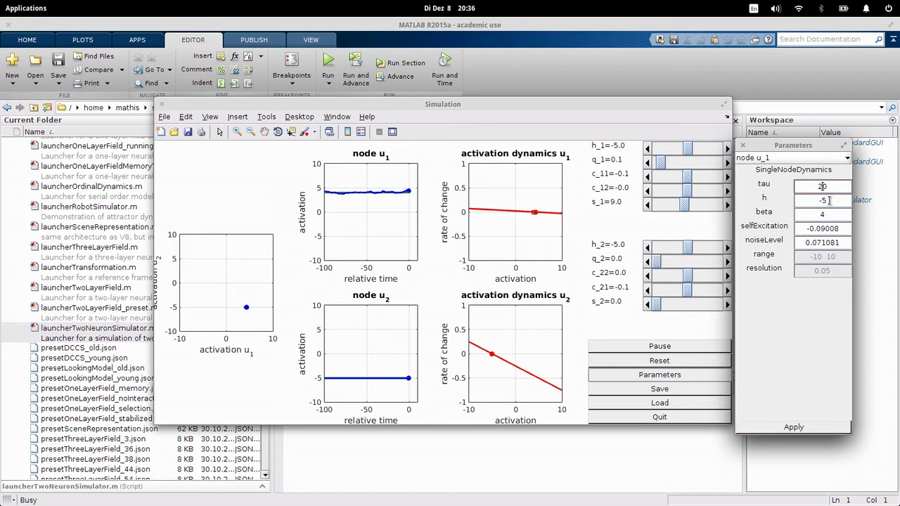
click(818, 429)
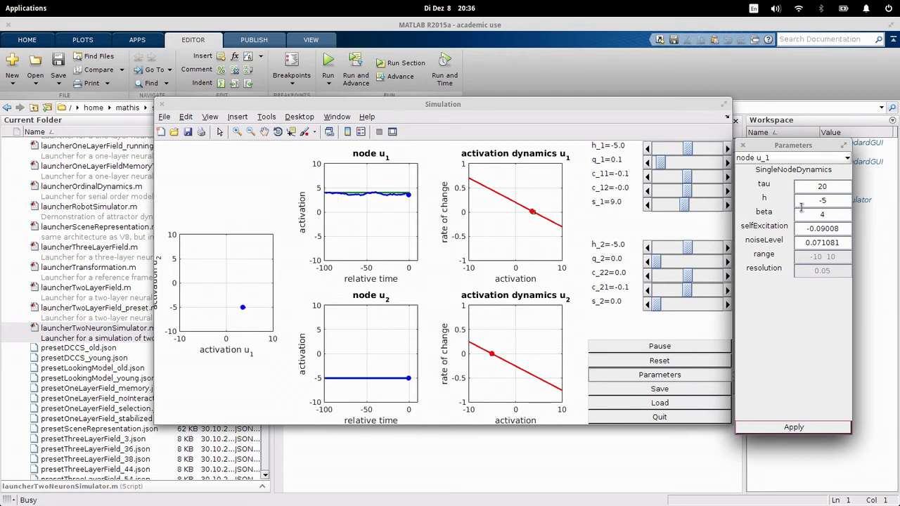
click(744, 146)
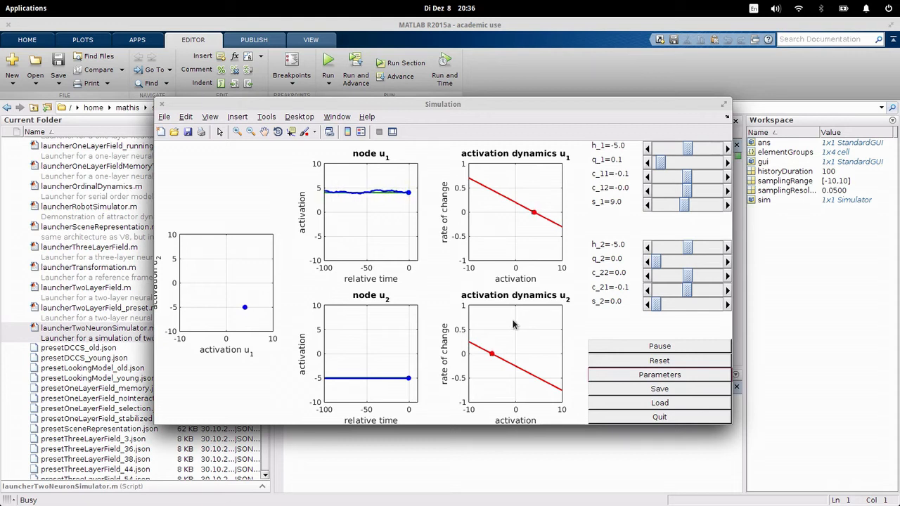
Step: Quit the simulation, run launcherTwoNeuronSimulator.m again, and reposition the new simulation window
click(633, 419)
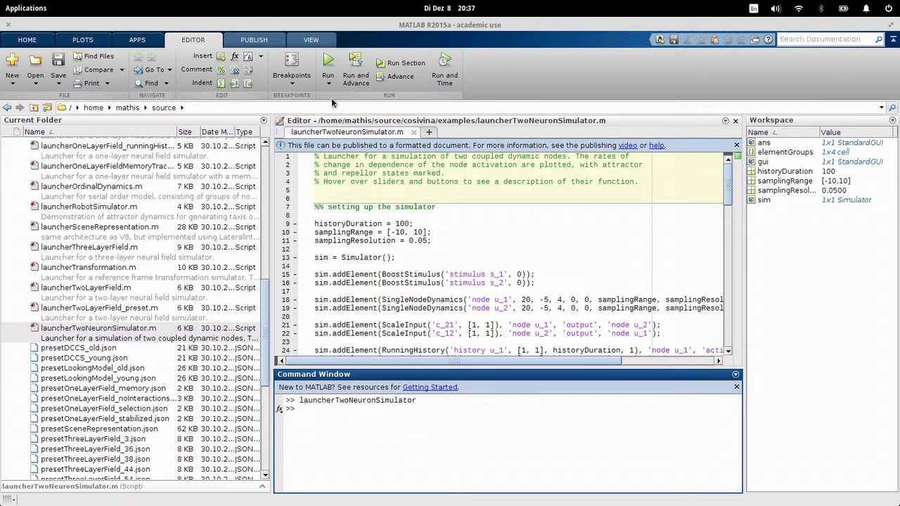
click(328, 61)
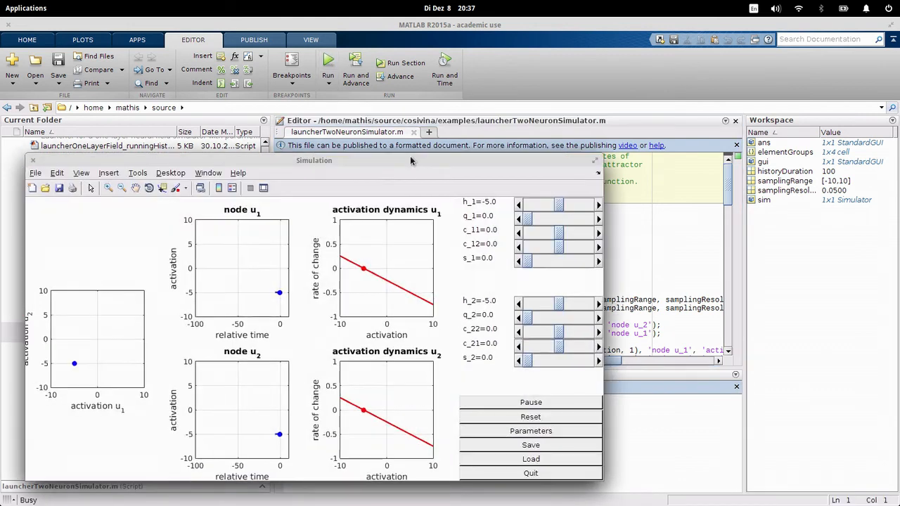
drag(422, 174, 552, 117)
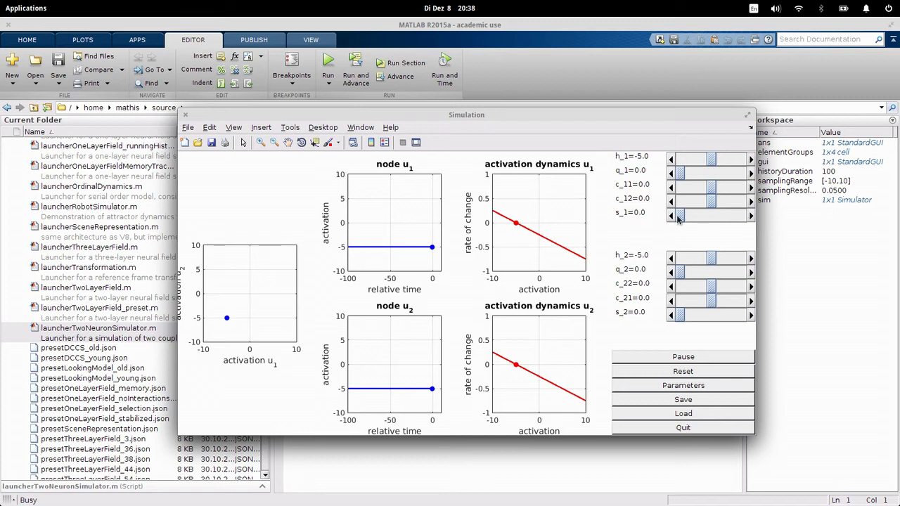
Step: Stimulate node u_1 repeatedly by raising s_1 and returning it to 0.0 to compare input and activation over time
drag(678, 219, 716, 221)
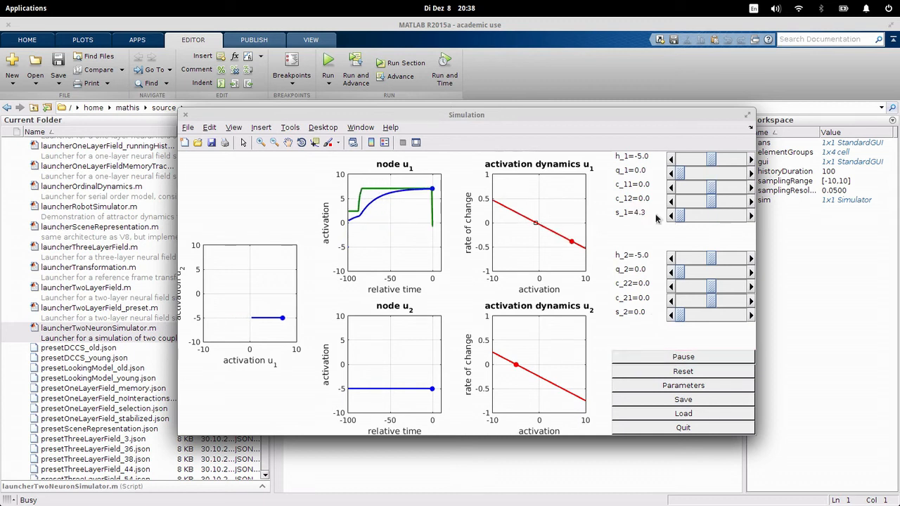
drag(718, 216, 672, 217)
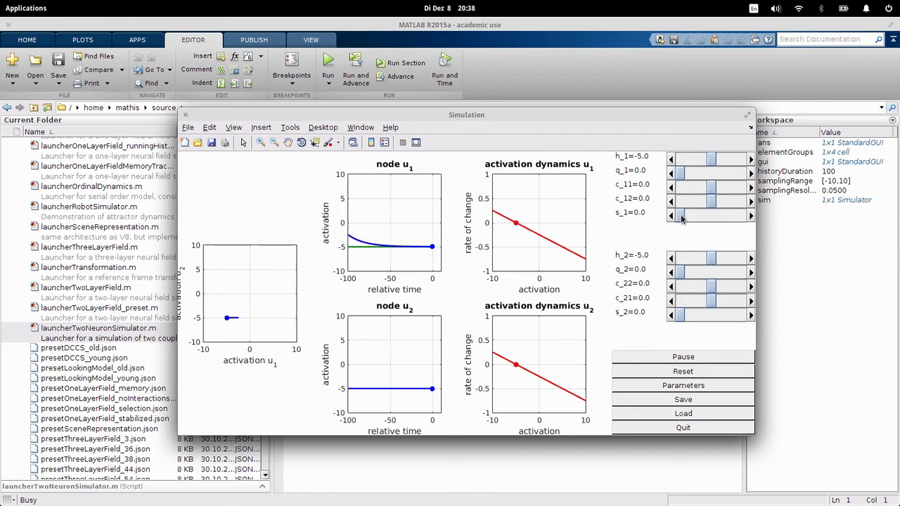
mouse_move(681, 218)
mouse_down()
mouse_move(718, 220)
mouse_move(671, 222)
mouse_move(712, 223)
mouse_move(680, 226)
mouse_up()
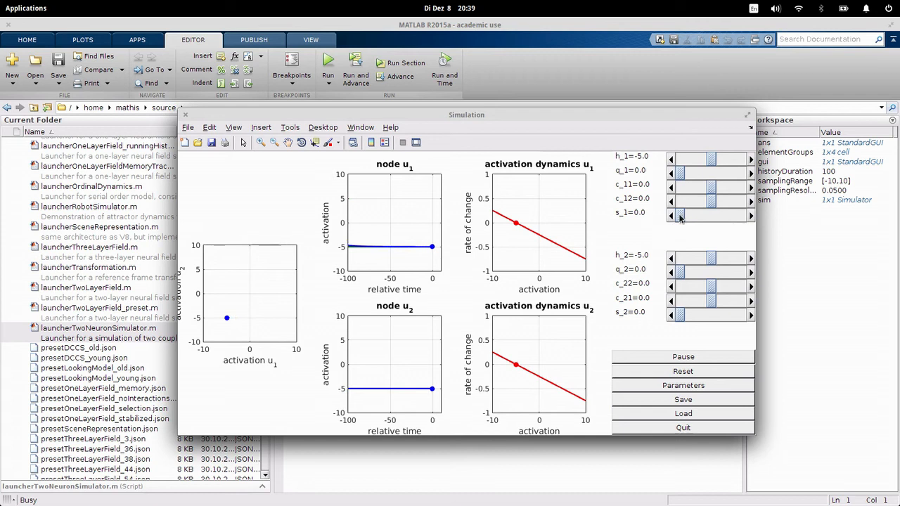
mouse_move(680, 218)
mouse_down()
mouse_move(708, 220)
mouse_move(680, 219)
mouse_up()
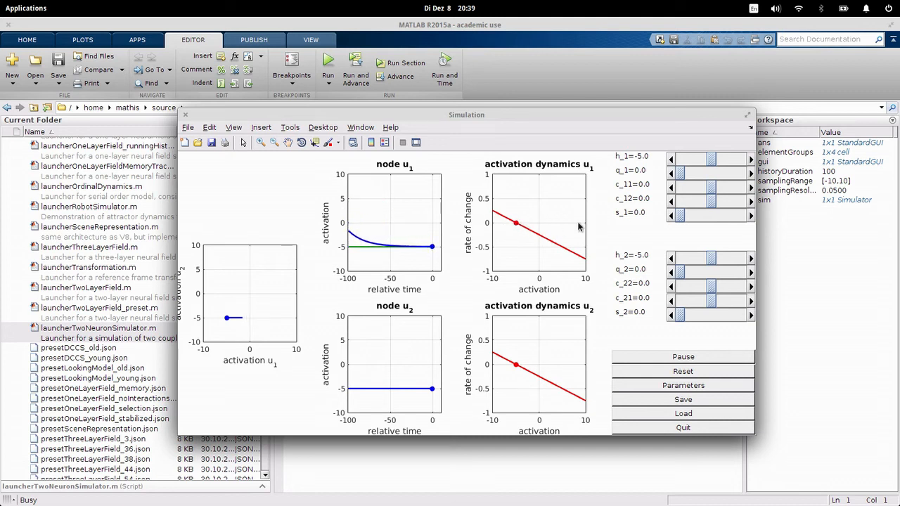
mouse_move(681, 219)
mouse_down()
mouse_move(709, 219)
mouse_move(668, 219)
mouse_up()
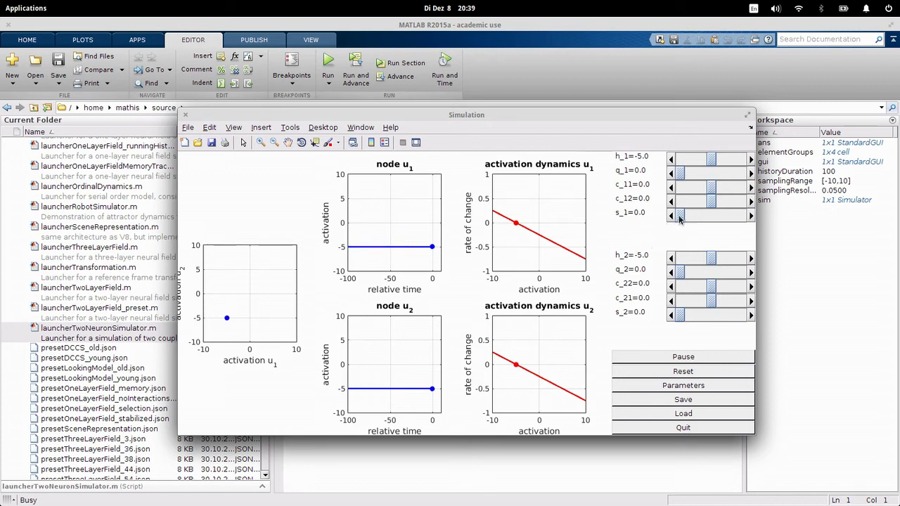
Step: Raise s_1 to 11.4, drop it to 0.0, and pause and resume the simulation while node u_1 relaxes
drag(679, 217, 715, 219)
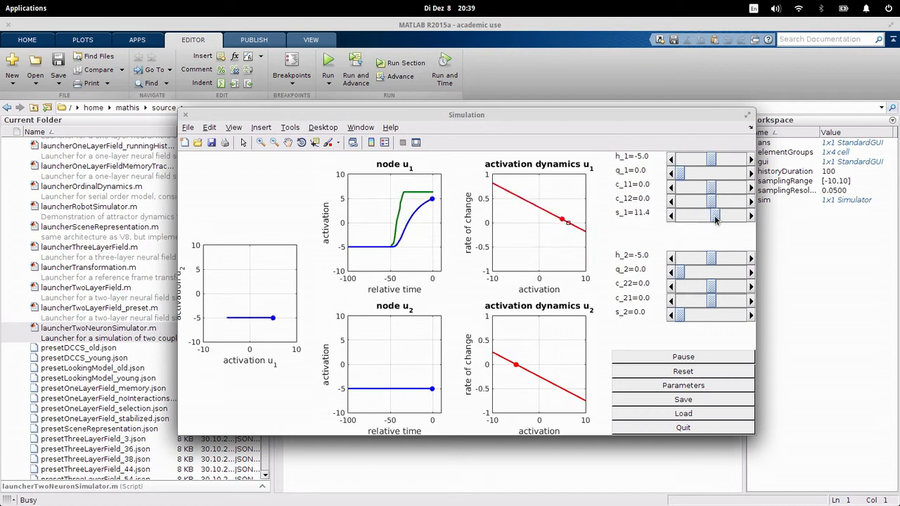
drag(715, 219, 675, 218)
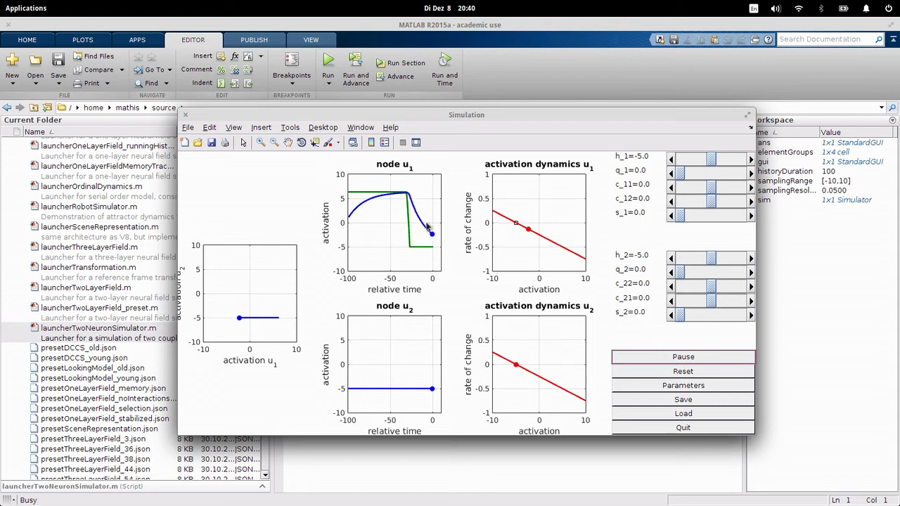
click(669, 358)
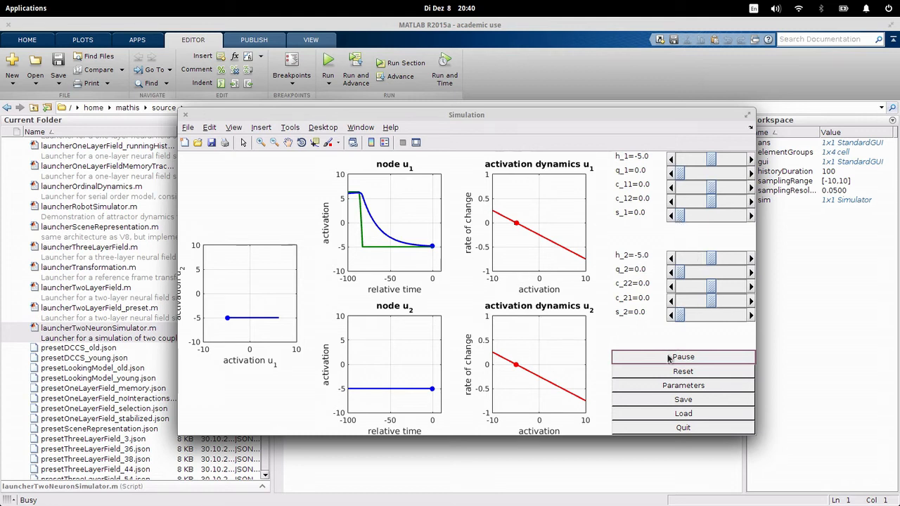
Step: Stimulate node u_1 with s_1 at 14.2, 11.2 and 10.1, returning it to 0.0 each time
drag(679, 216, 725, 220)
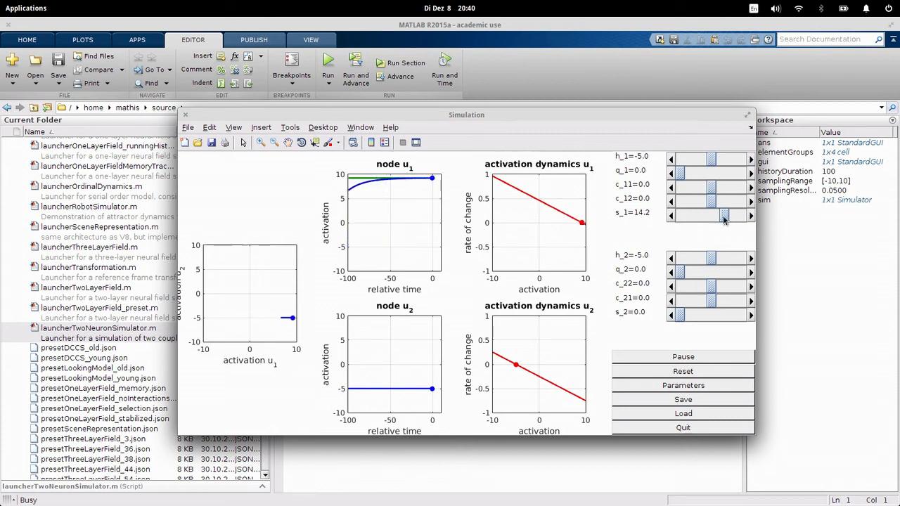
drag(725, 218, 679, 217)
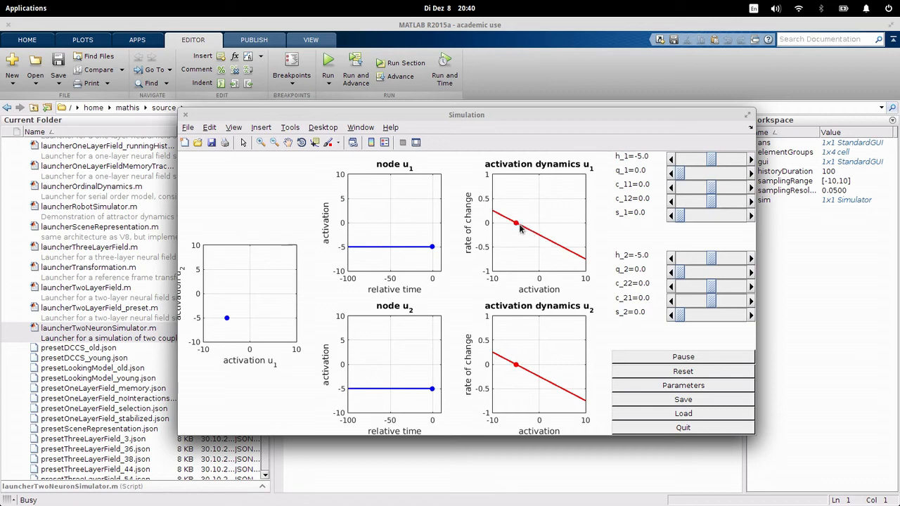
drag(681, 220, 715, 218)
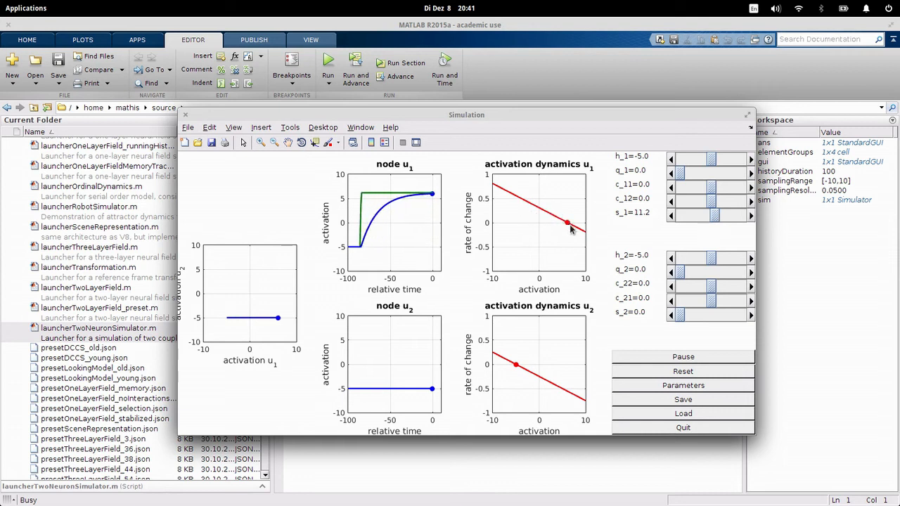
drag(715, 218, 661, 217)
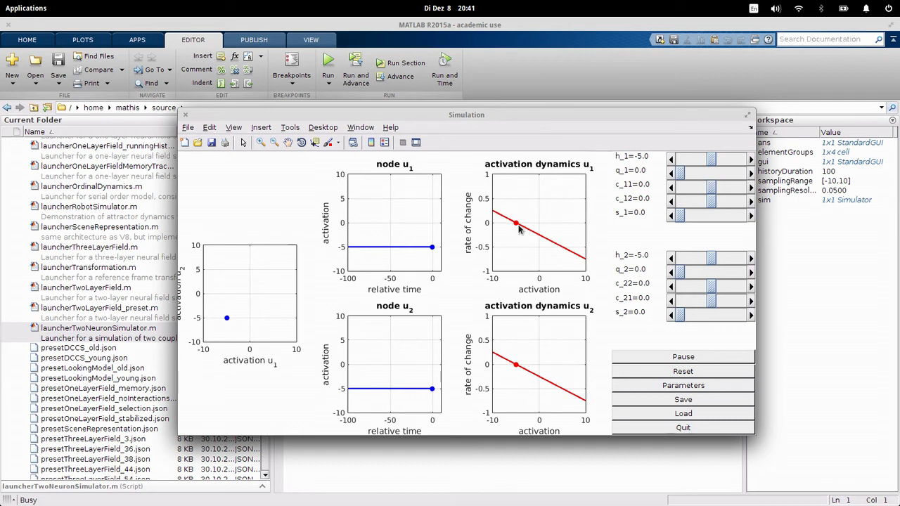
drag(679, 216, 713, 217)
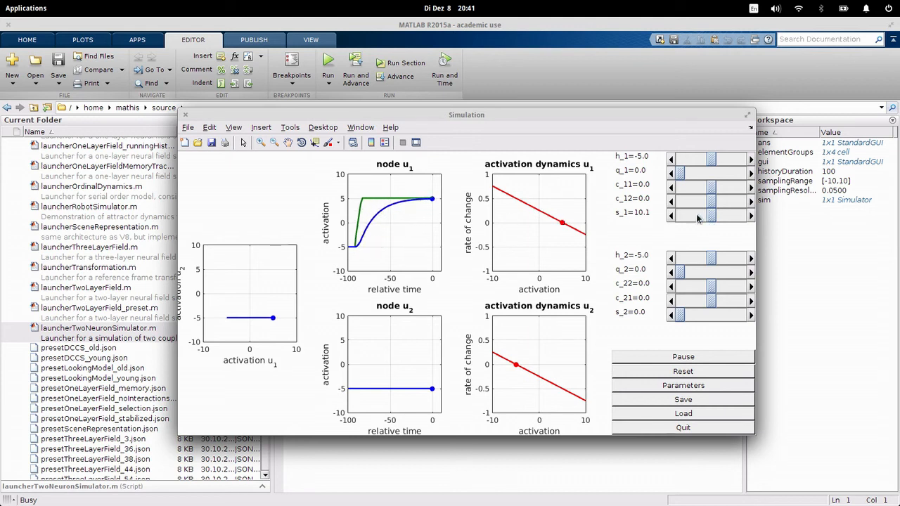
drag(711, 217, 679, 217)
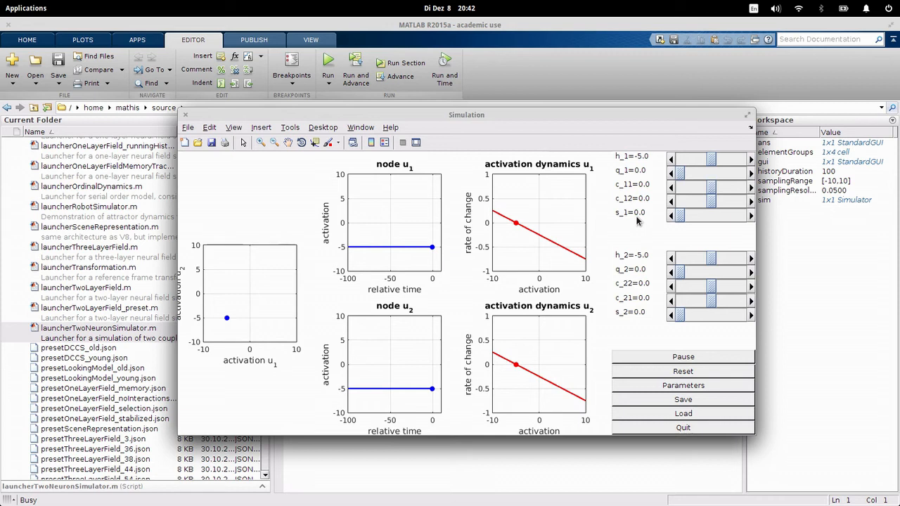
Step: Apply a tau of 60 to node u_2 in the element parameters and close them
click(672, 389)
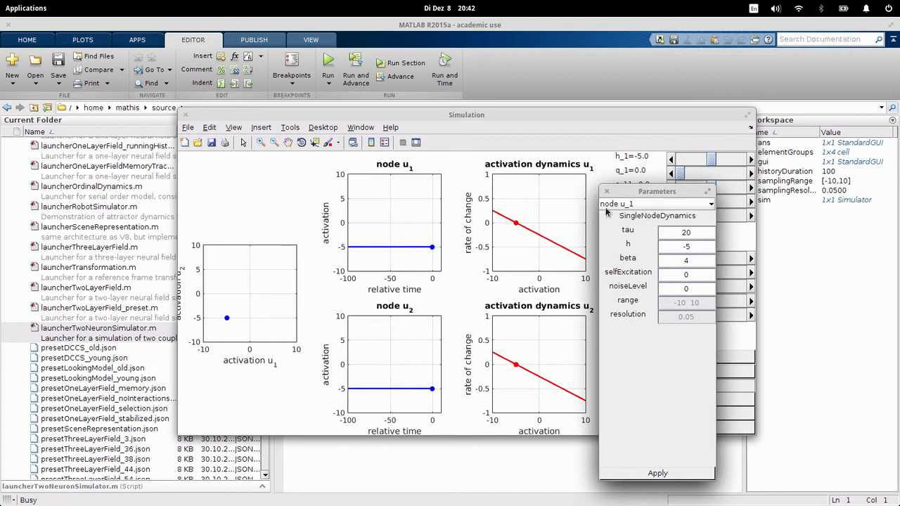
click(654, 207)
click(644, 228)
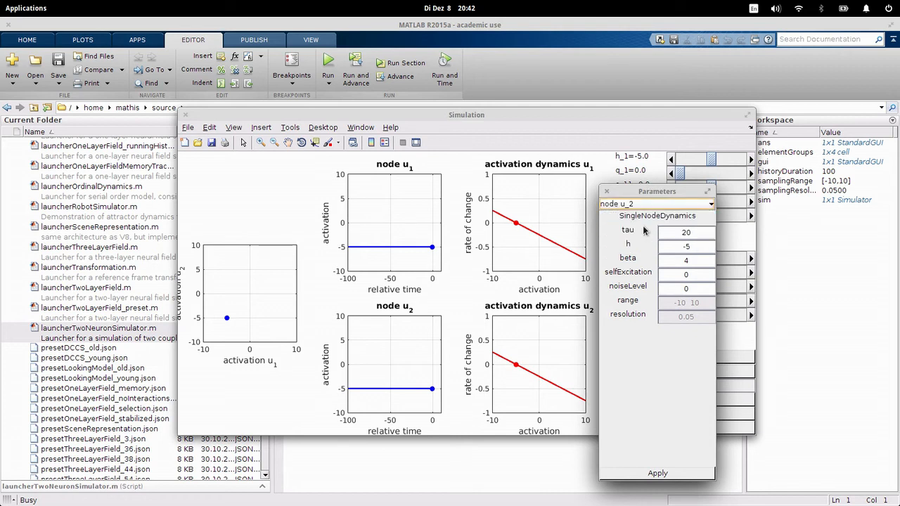
double_click(685, 232)
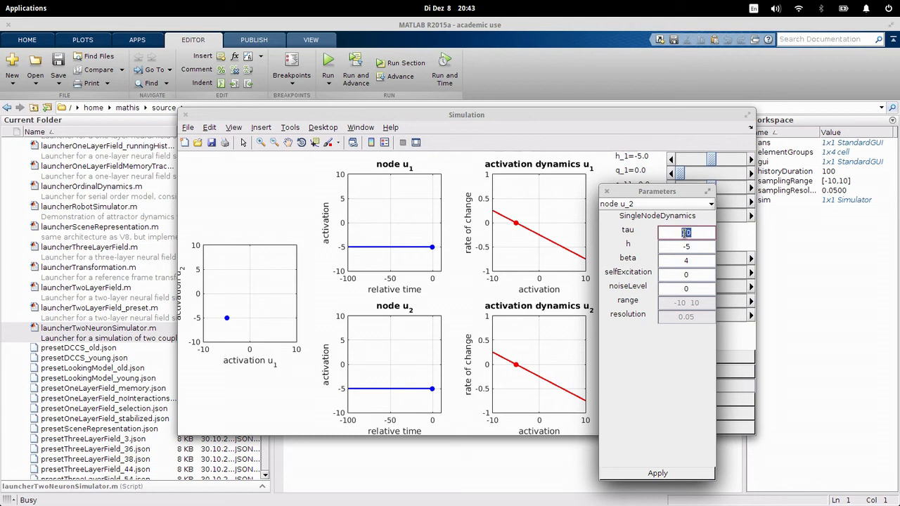
click(687, 233)
text(6)
key(Delete)
click(658, 474)
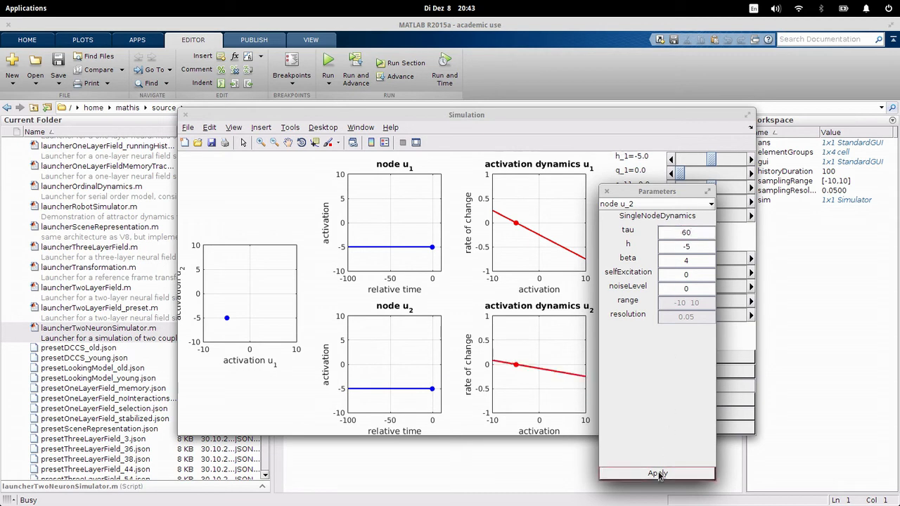
click(607, 192)
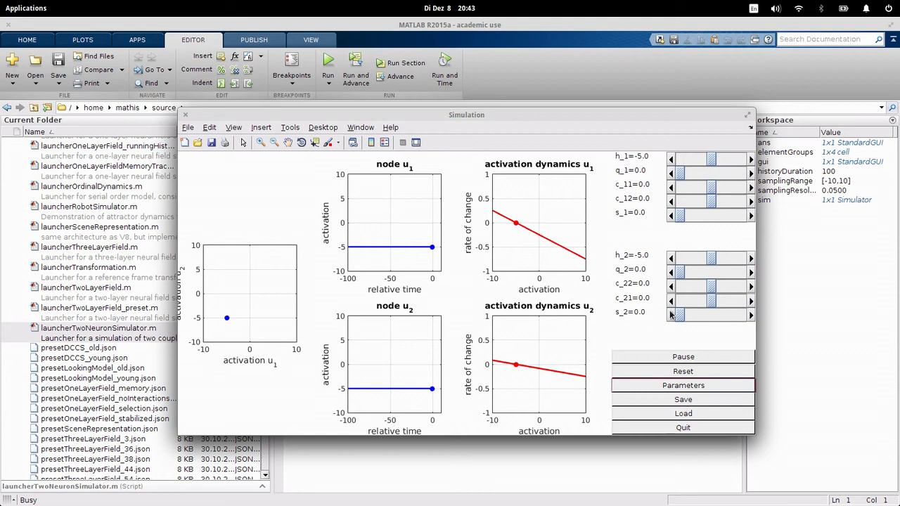
Step: Reset the simulation and raise the stimuli s_1 and s_2 to 8.8 each
click(669, 358)
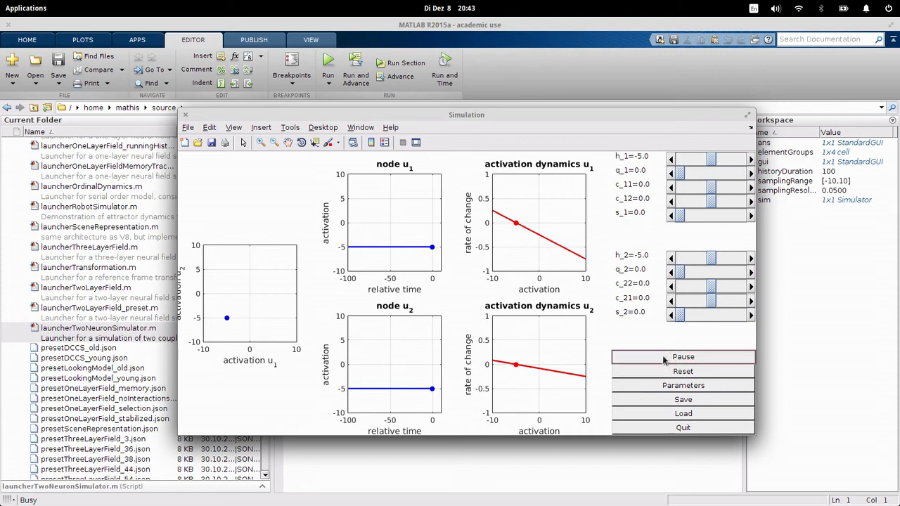
click(679, 176)
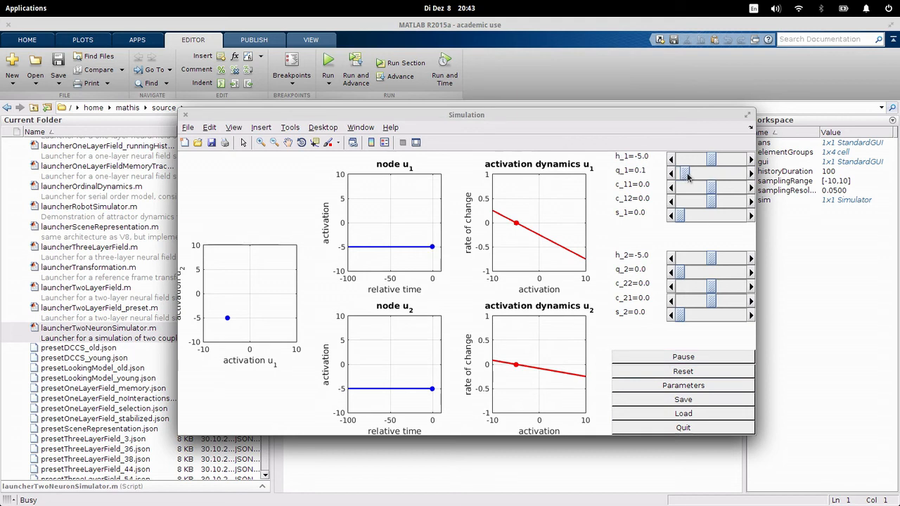
click(670, 376)
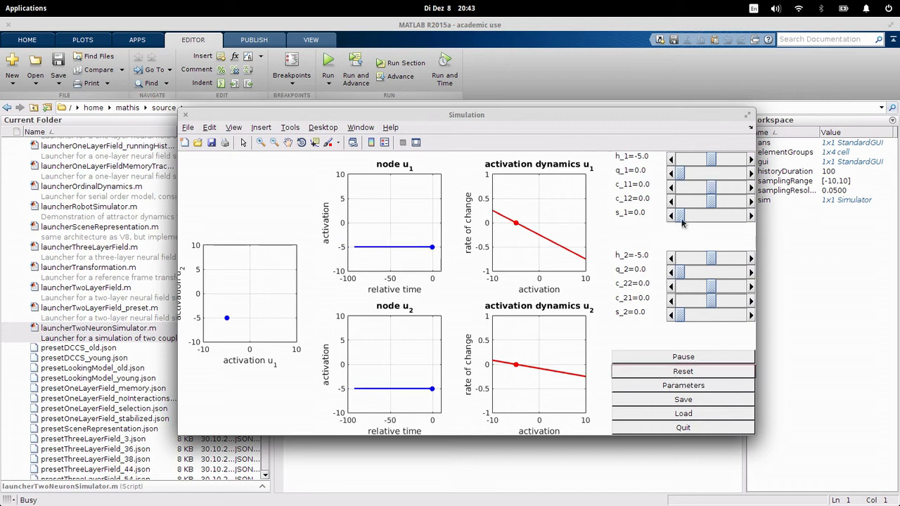
drag(681, 222, 707, 222)
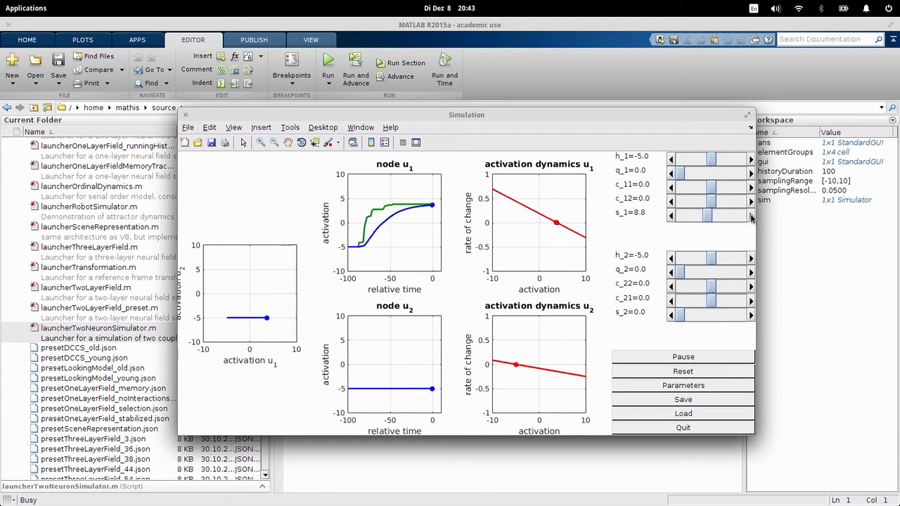
drag(680, 317, 711, 318)
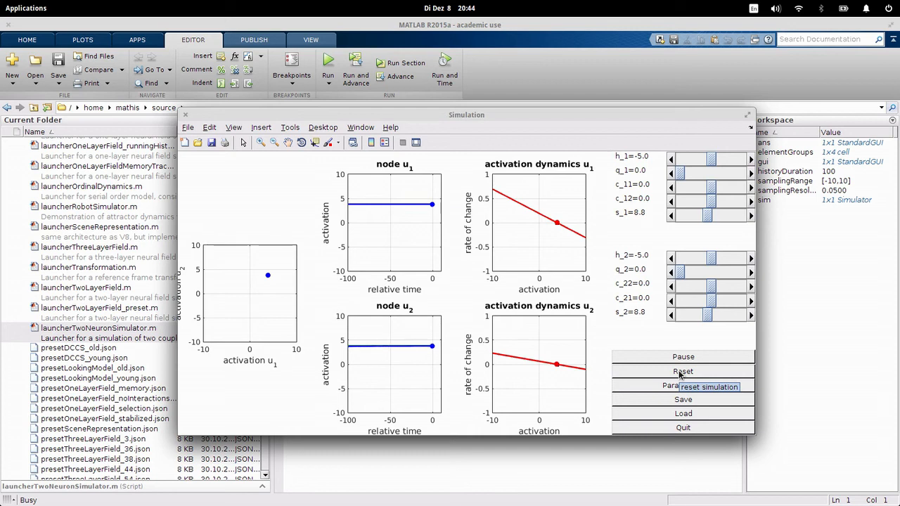
Step: Reset the simulation repeatedly to compare how quickly nodes u_1 and u_2 relax under equal stimuli
click(679, 373)
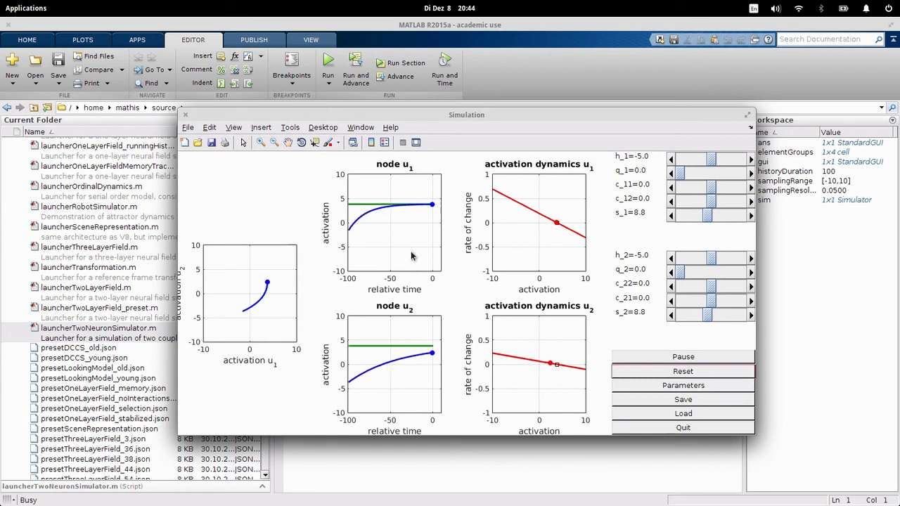
click(651, 370)
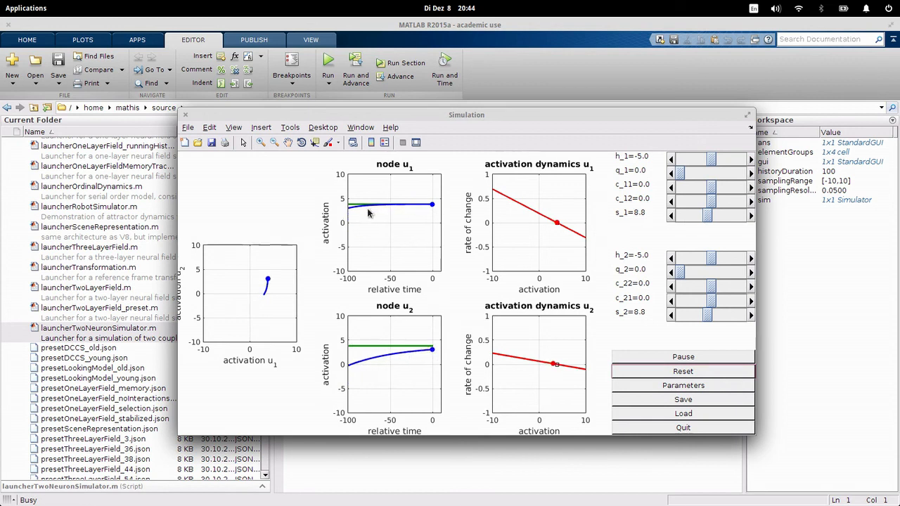
click(671, 375)
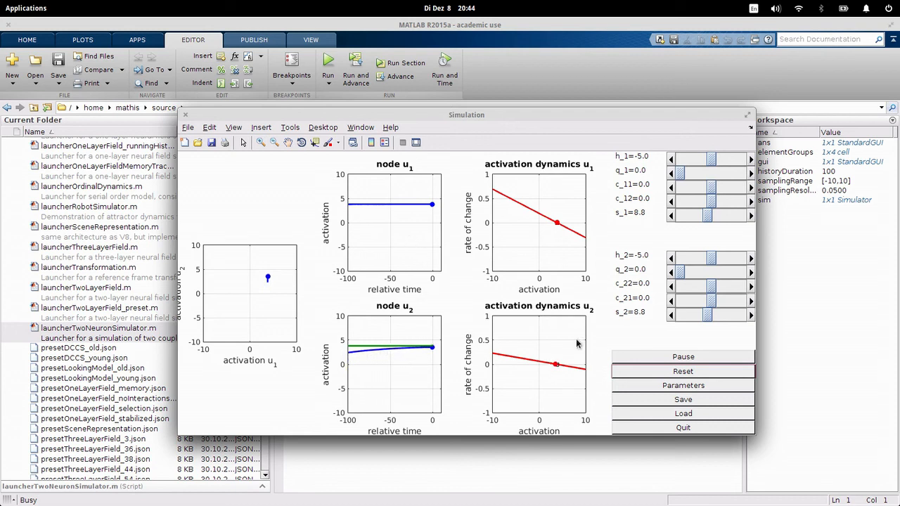
click(652, 370)
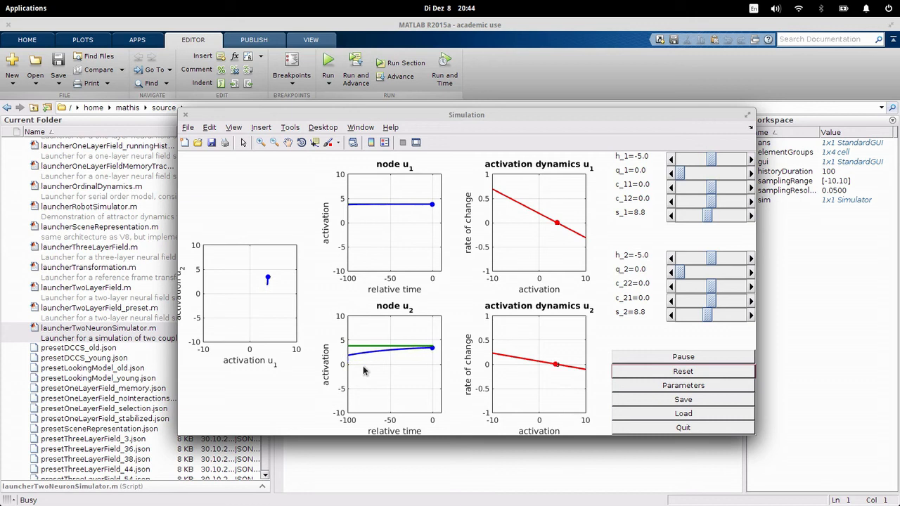
Step: Review the tau values of node u_1 and node u_2 in the element parameters, and close them
click(684, 387)
click(645, 205)
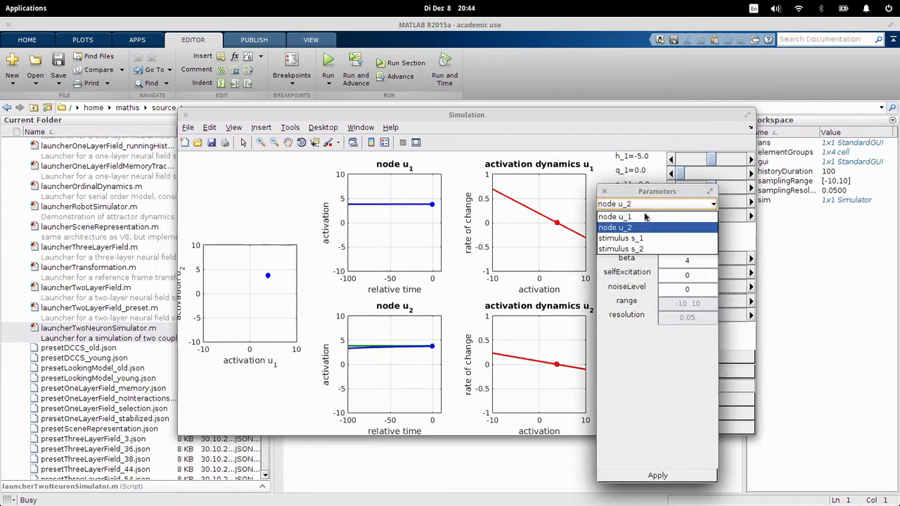
click(645, 217)
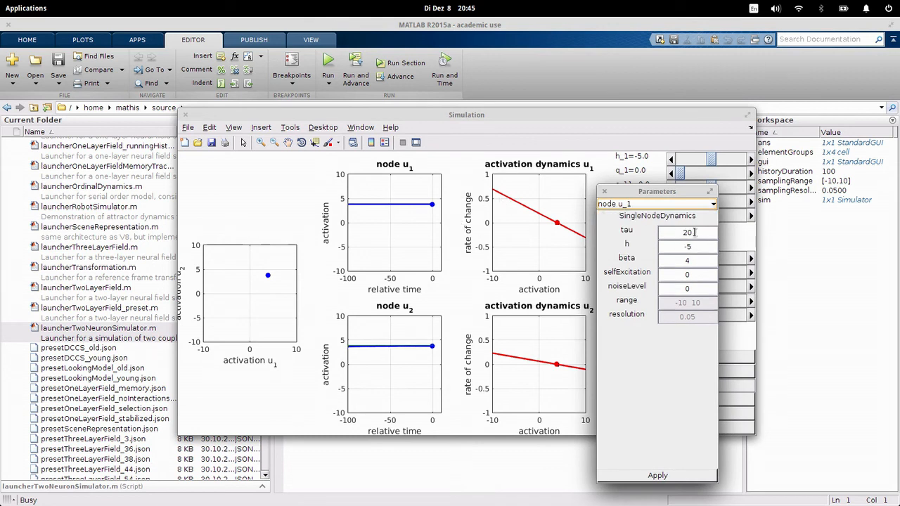
click(654, 205)
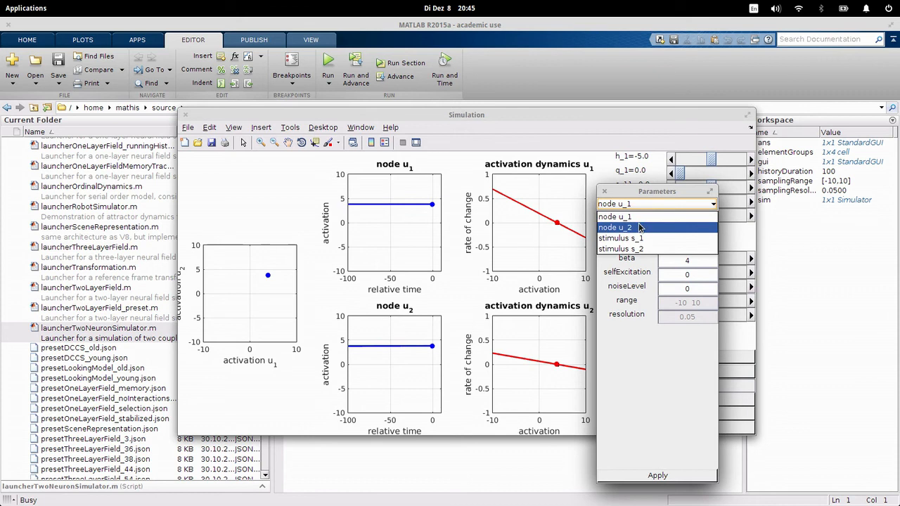
click(643, 225)
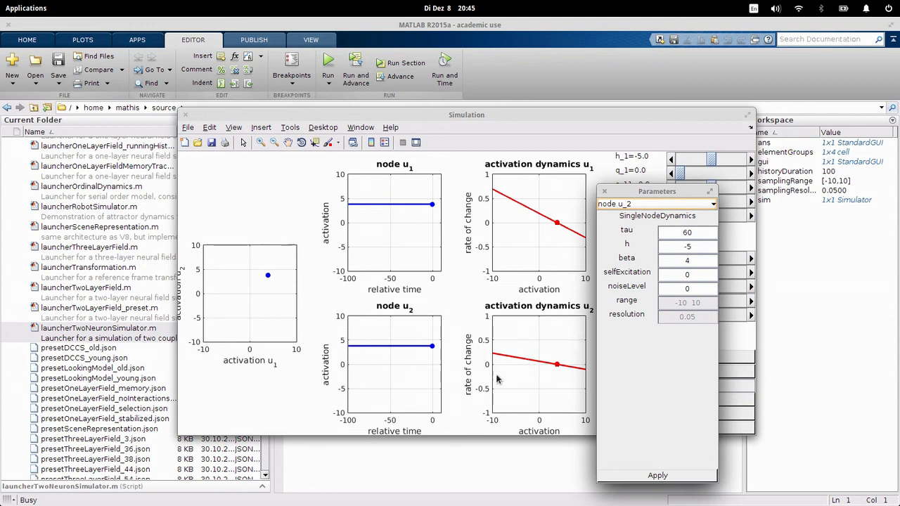
click(604, 191)
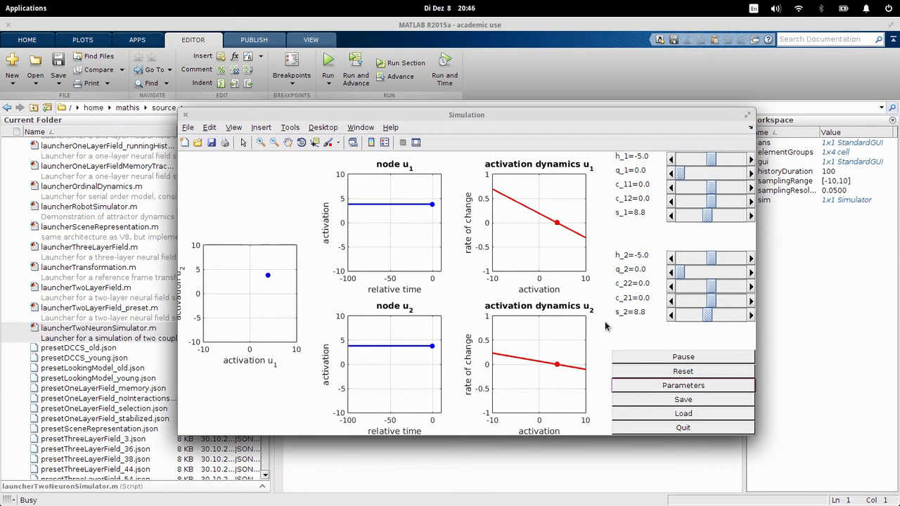
Step: Apply a tau of 10 to node u_1 in the element parameters
click(657, 386)
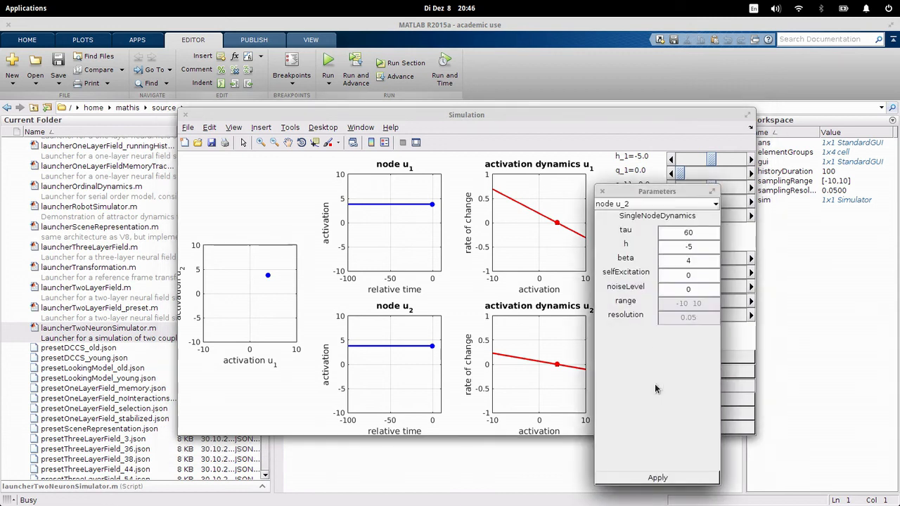
click(659, 205)
click(612, 216)
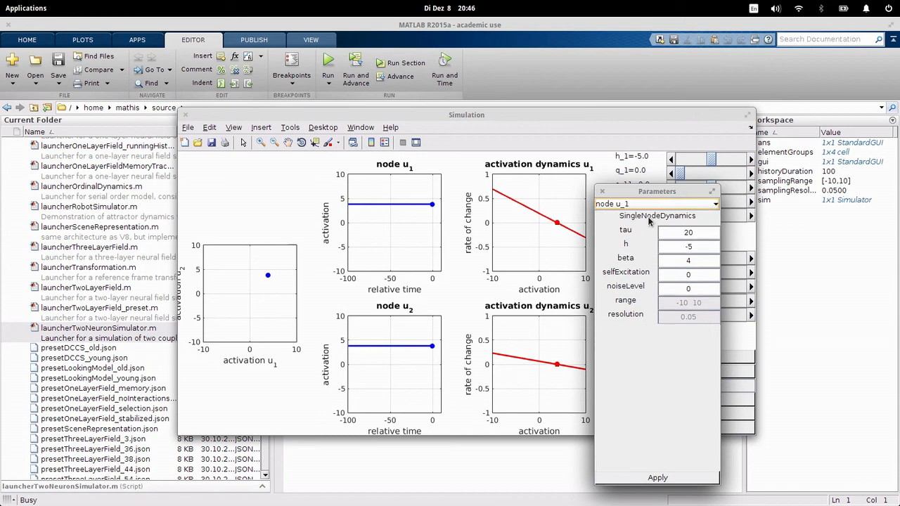
click(686, 233)
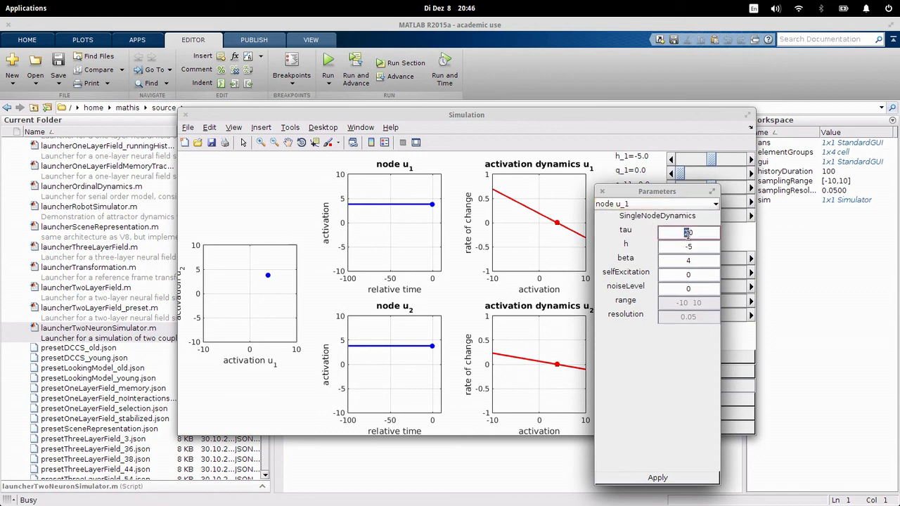
click(659, 477)
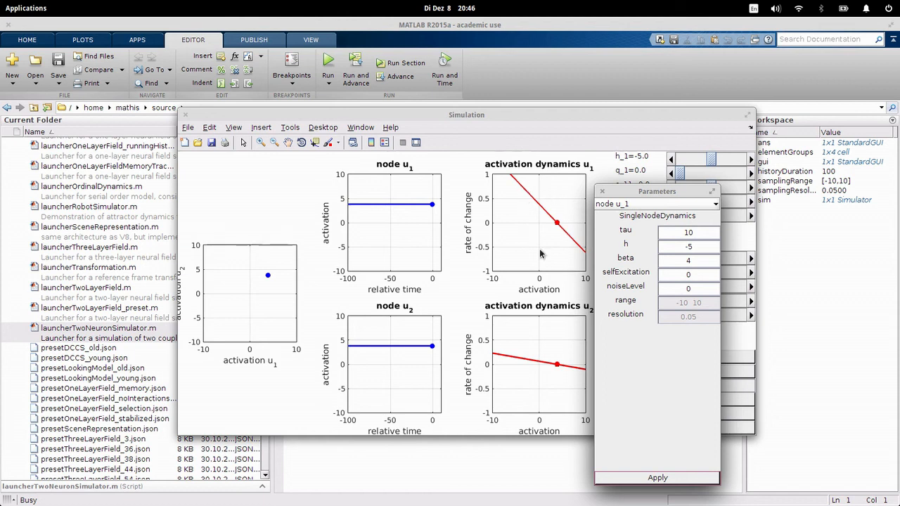
Step: Apply a tau of 1000 to node u_2 and close the element parameters
click(628, 205)
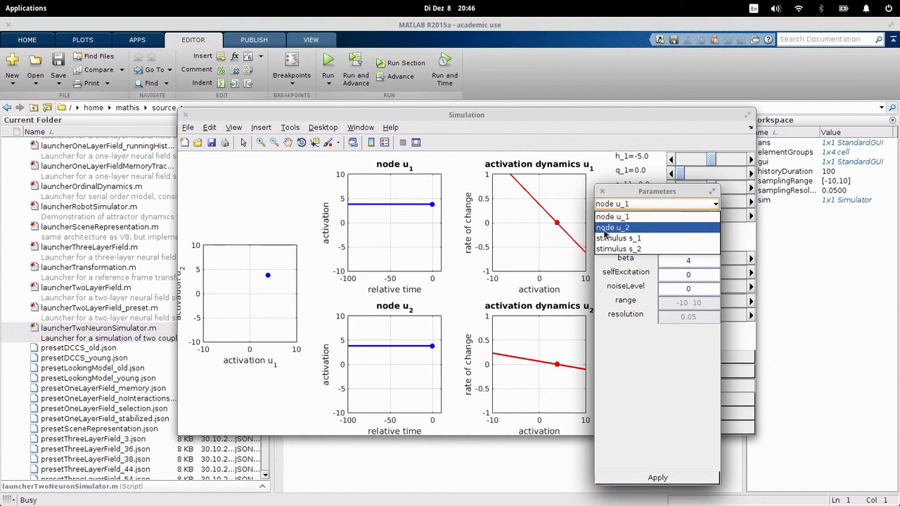
click(632, 229)
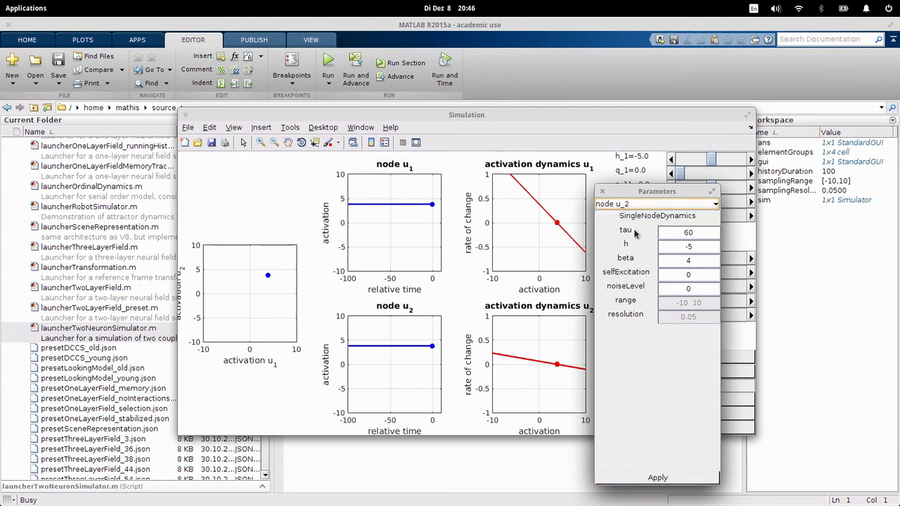
click(682, 233)
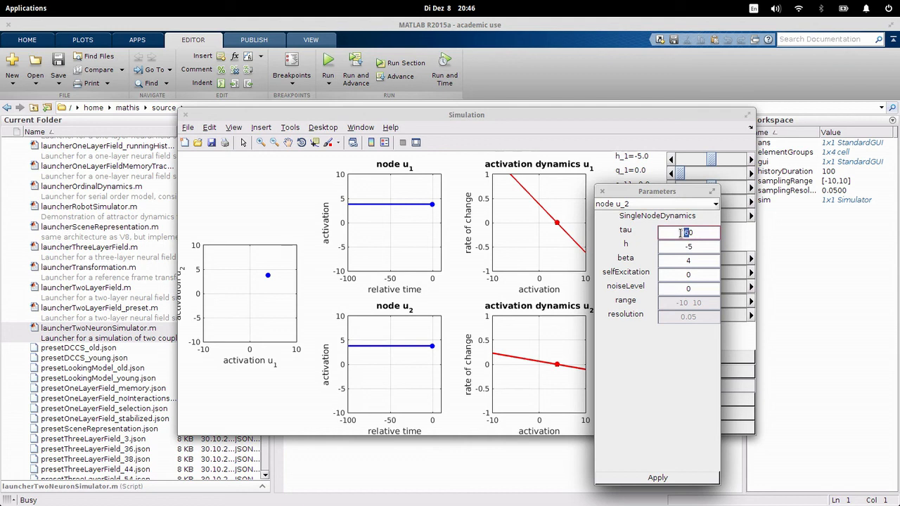
text(000)
click(657, 479)
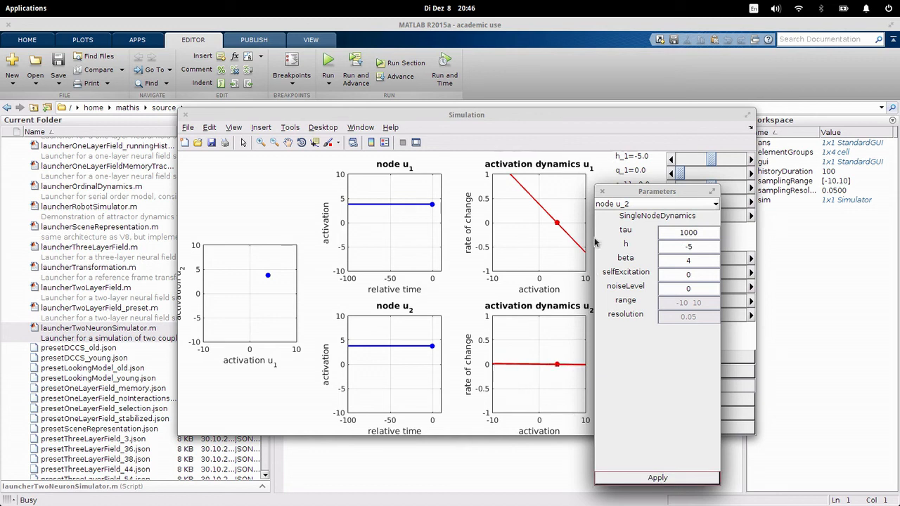
click(601, 192)
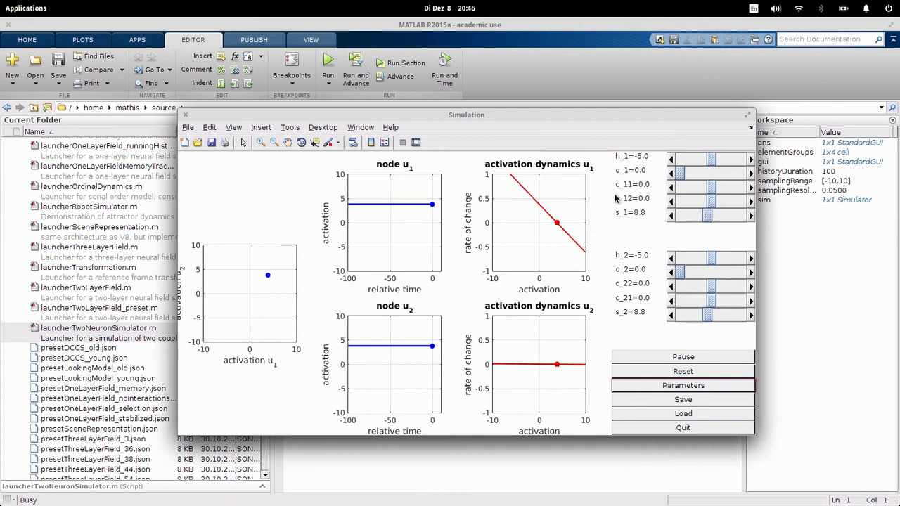
Step: Raise the noise levels q_1 and q_2 to 0.1 and briefly check node u_2's element parameters
mouse_move(615, 199)
click(751, 174)
click(751, 174)
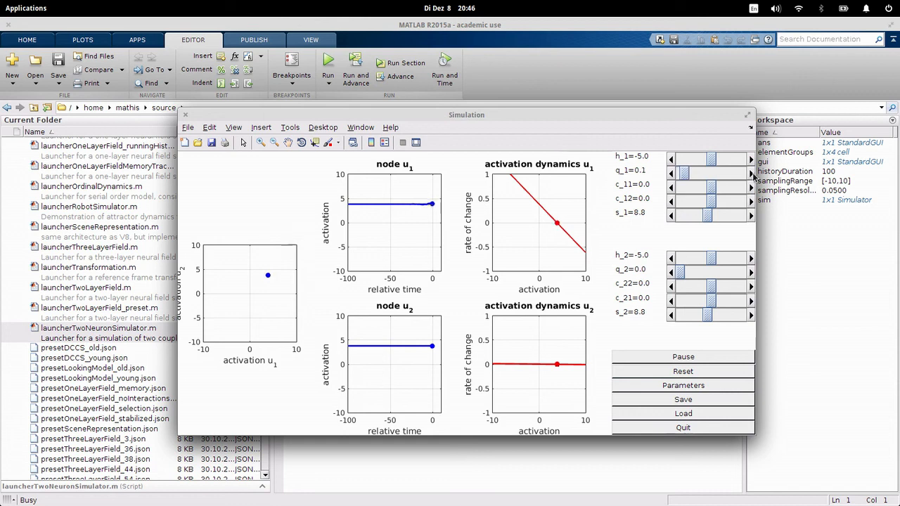
click(751, 273)
click(751, 274)
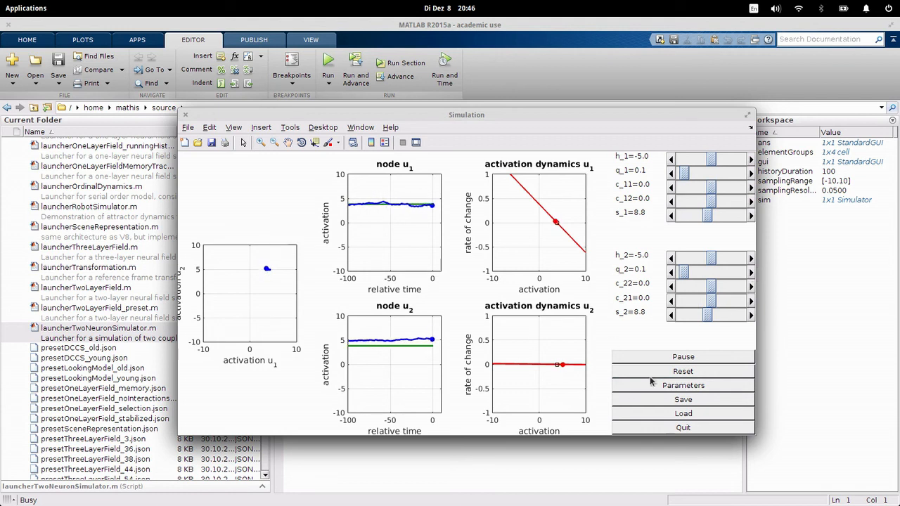
click(669, 388)
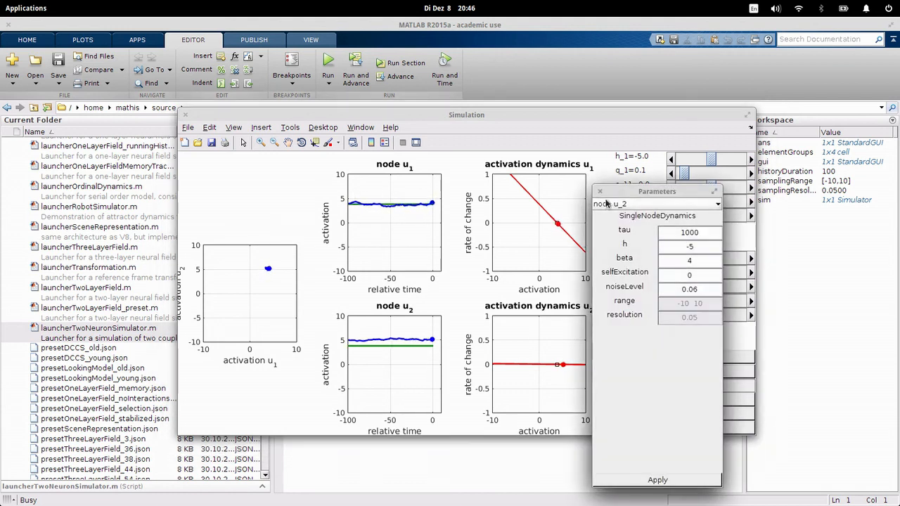
click(600, 192)
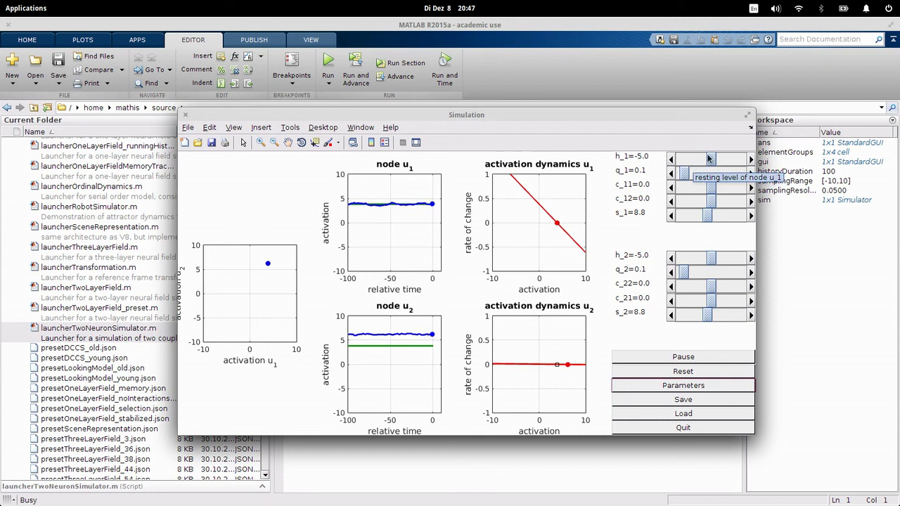
Step: Set the resting levels h_1 and h_2 to 0.0 and return the stimuli s_1 and s_2 to 0.0
drag(711, 161, 744, 161)
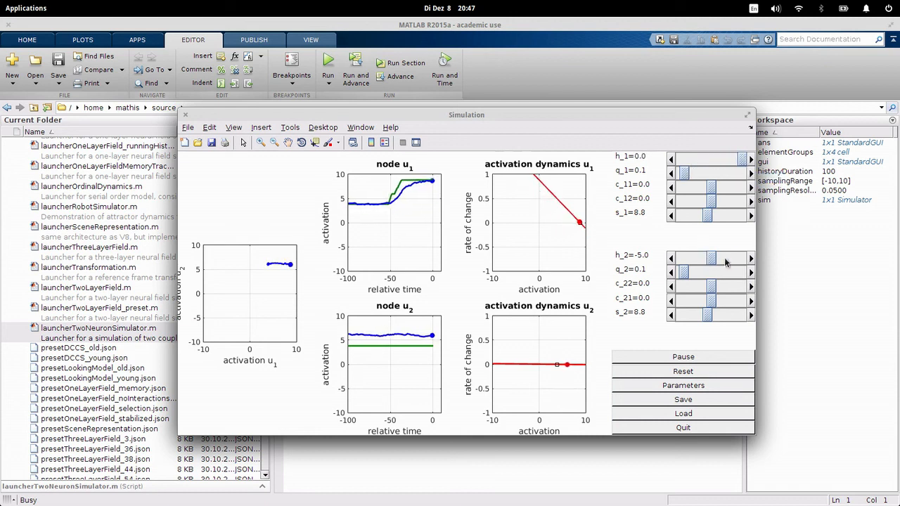
drag(716, 260, 776, 262)
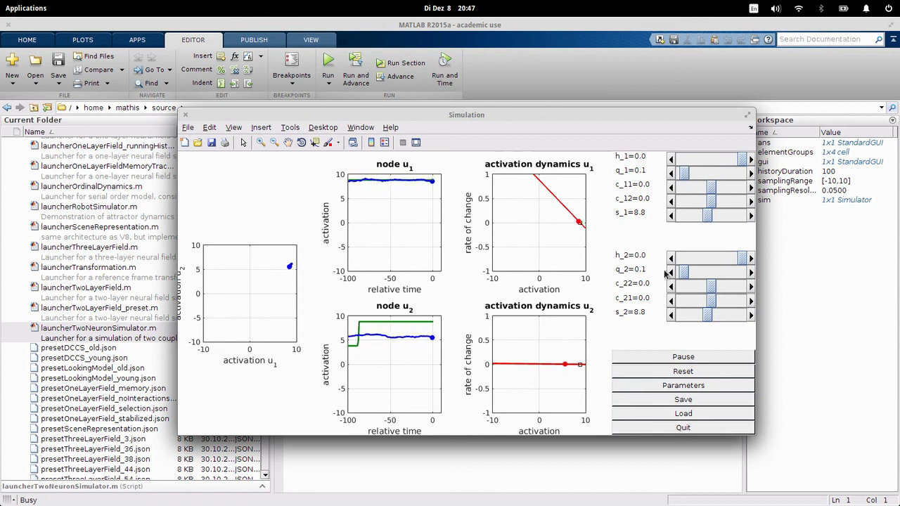
drag(712, 220, 670, 222)
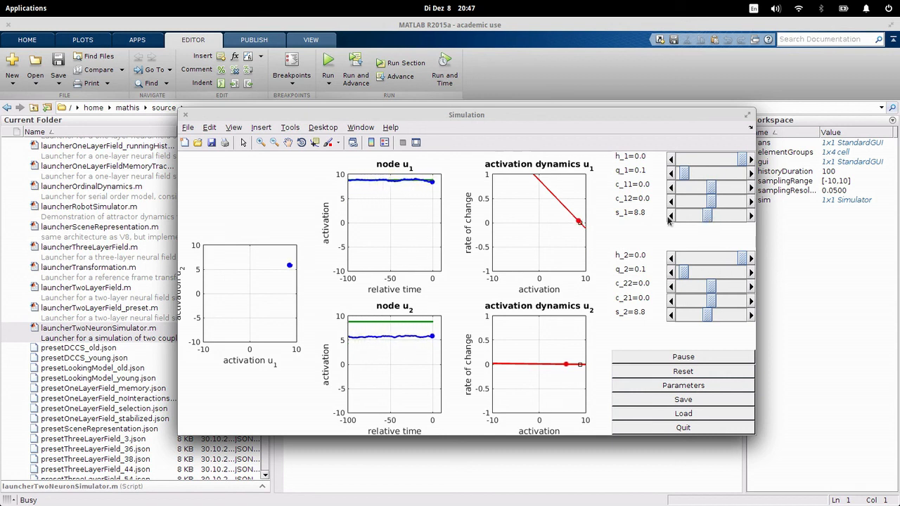
drag(708, 318, 652, 321)
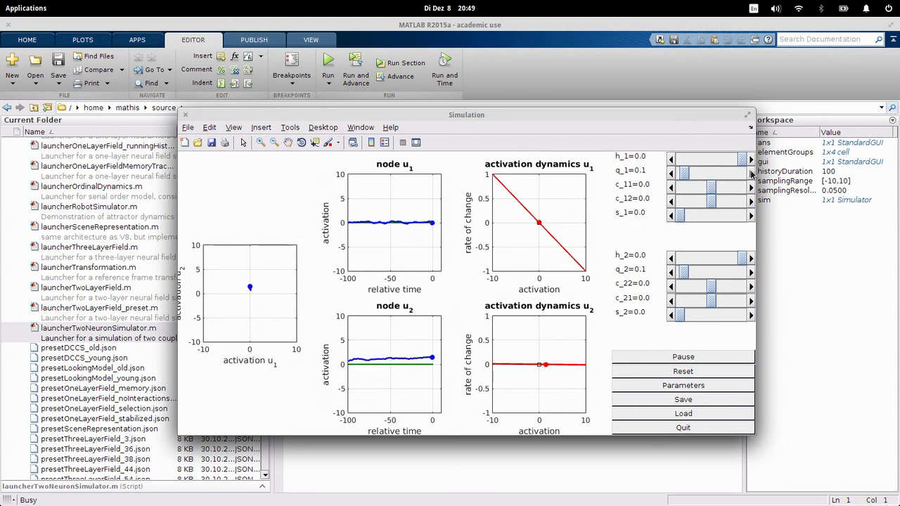
Step: Increase the noise levels q_1 and q_2 to 0.2 for both nodes
click(751, 174)
click(751, 174)
click(752, 174)
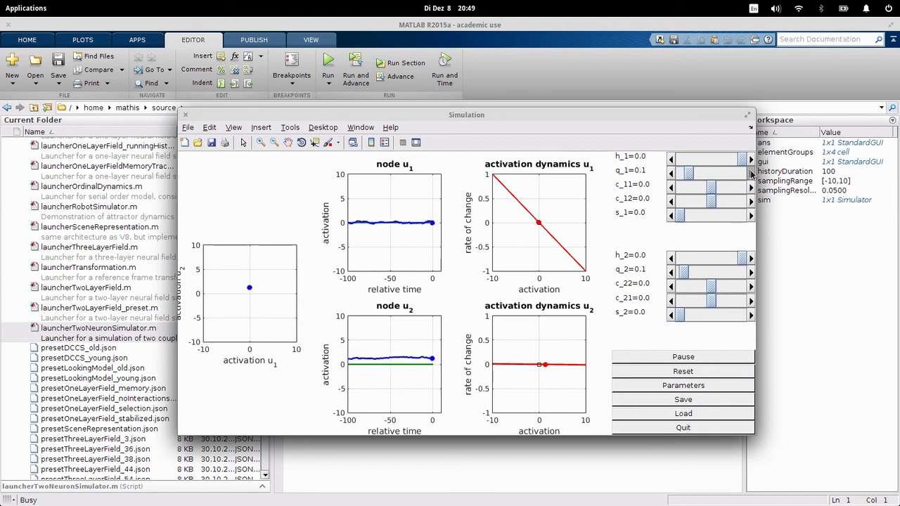
click(751, 174)
click(752, 173)
click(751, 274)
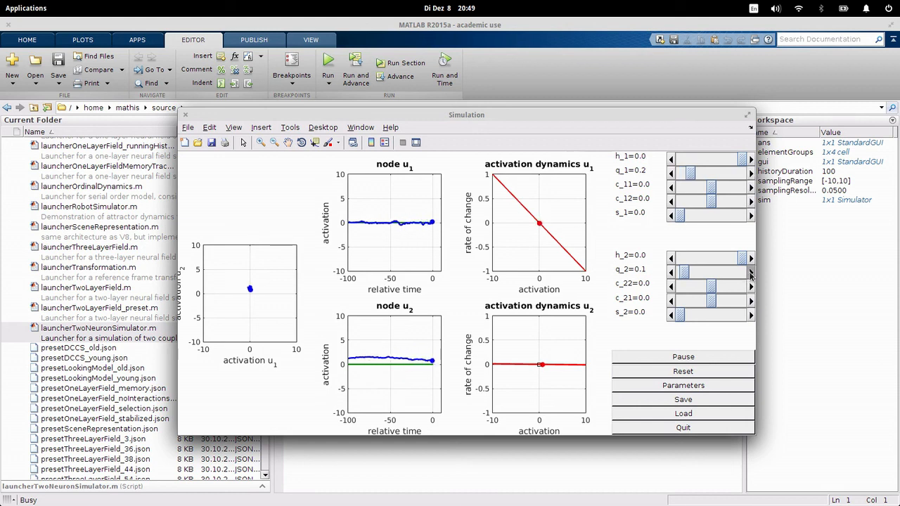
click(752, 275)
click(752, 274)
click(751, 274)
click(751, 275)
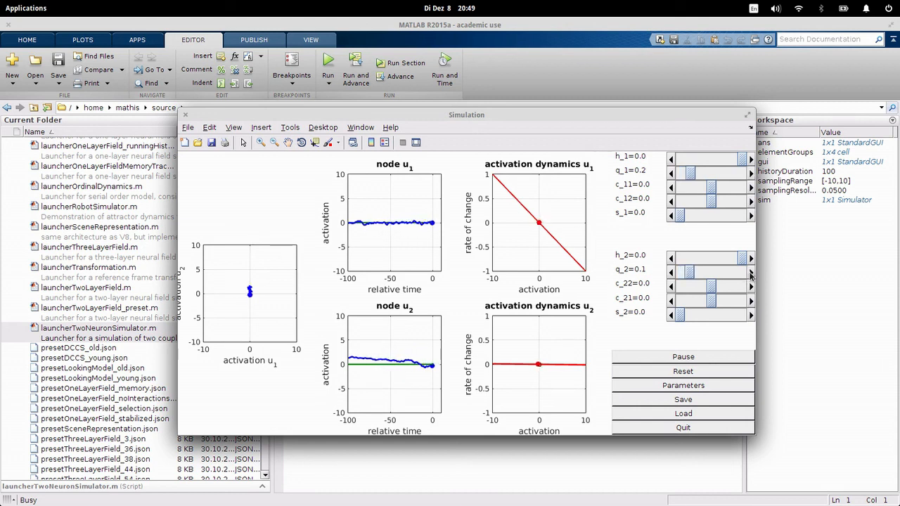
click(751, 275)
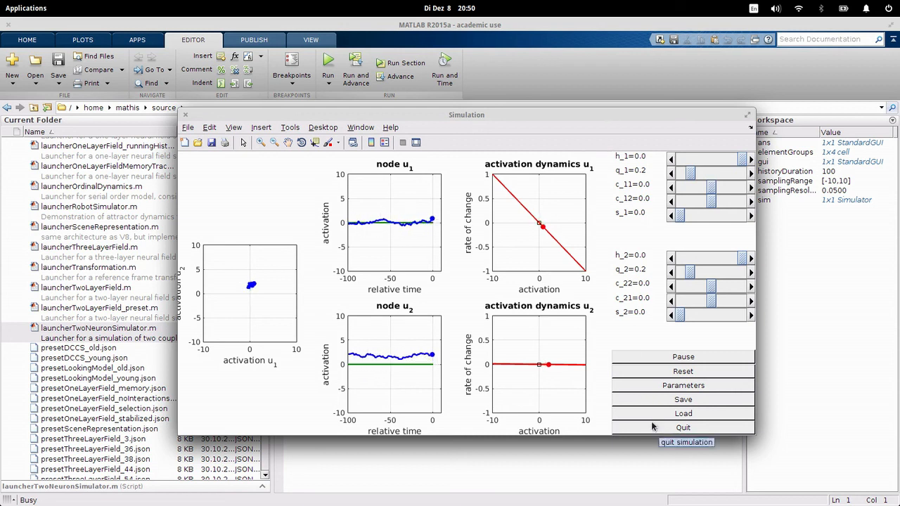
Step: Switch to the terminal window running the avconv screen recording
mouse_move(2, 1)
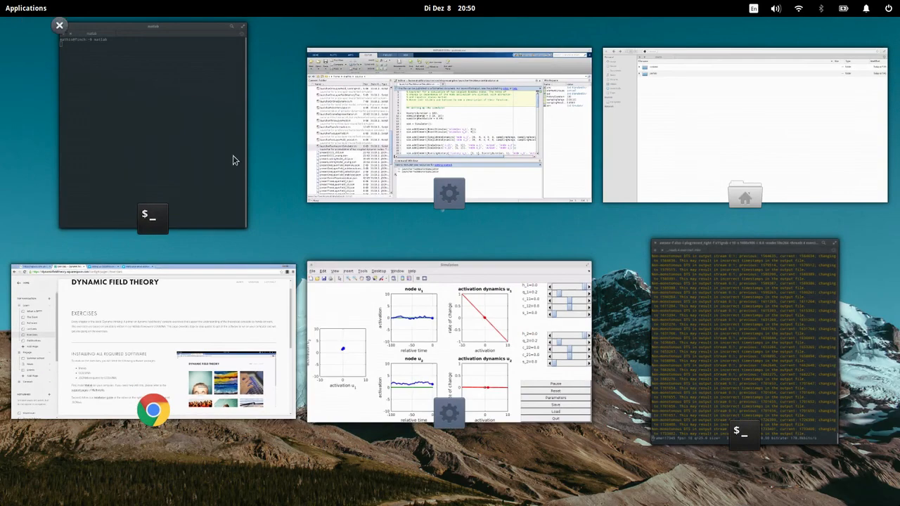
click(693, 314)
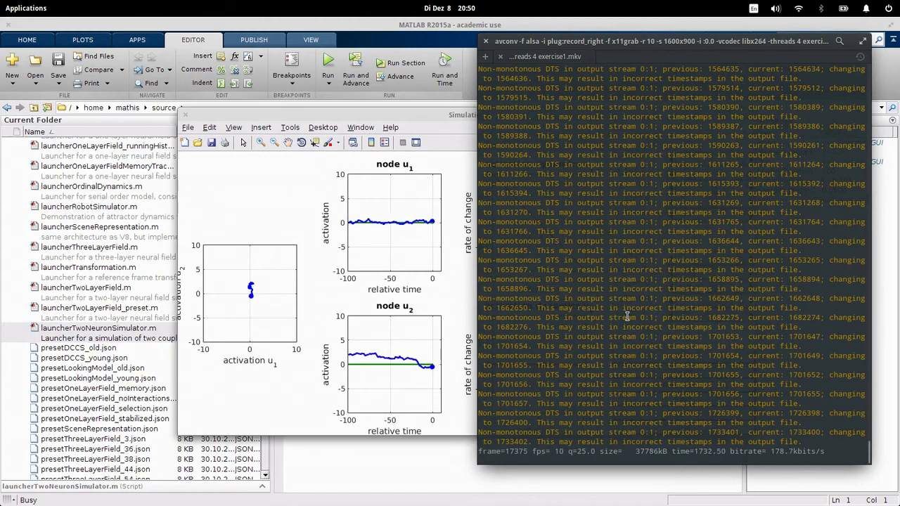